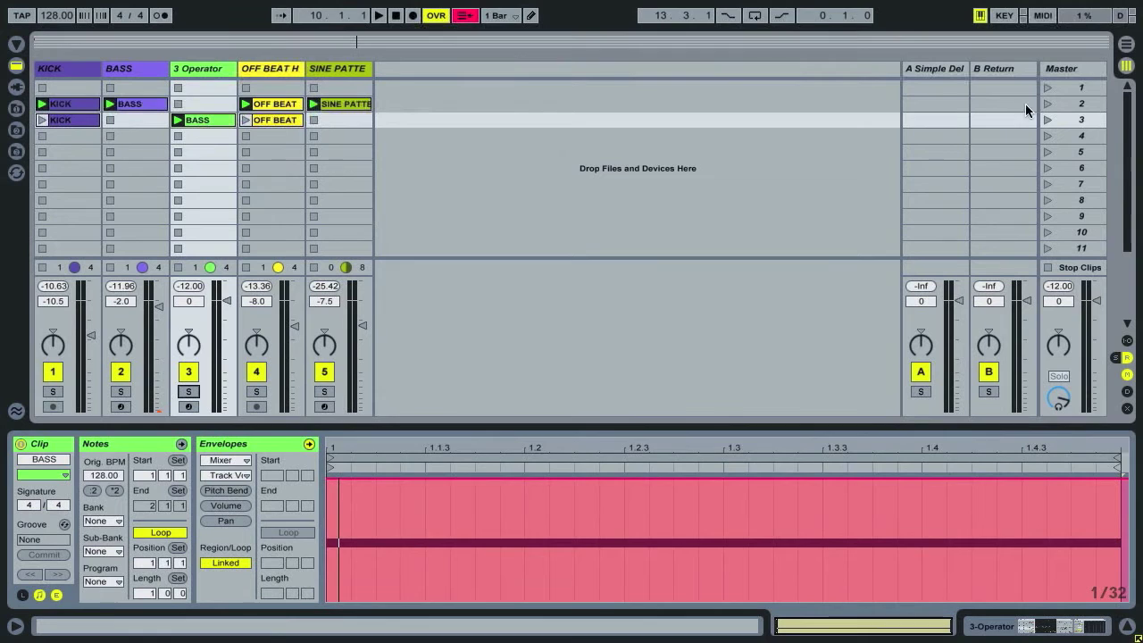
- Play scene 2, audition its BASS track in solo, and stop playback with the solo released
left_click(1049, 103)
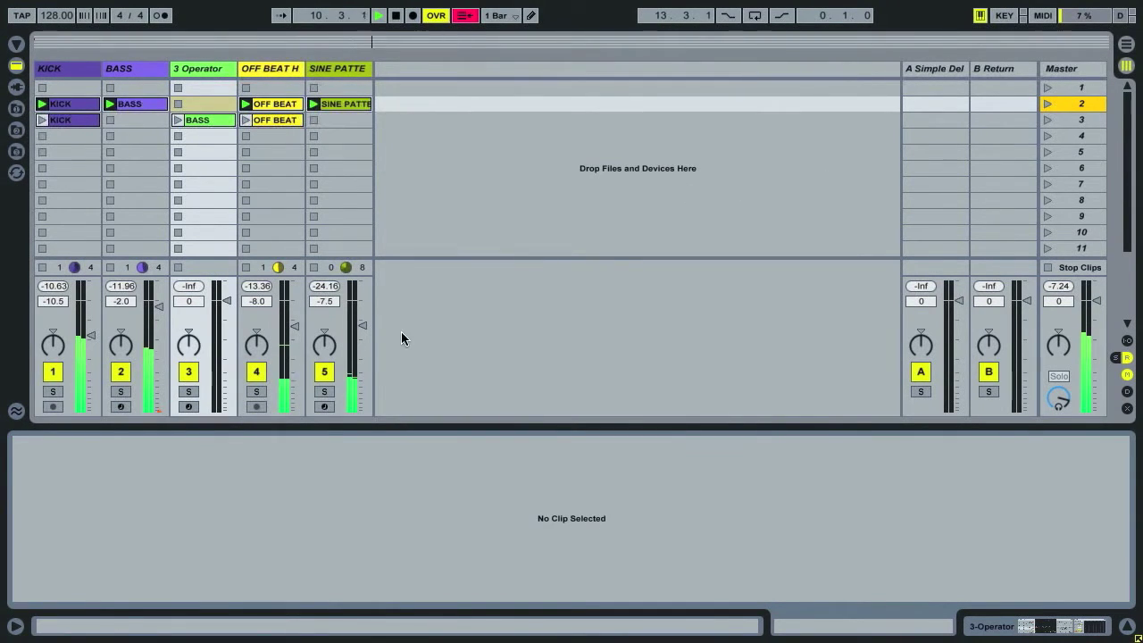
left_click(122, 392)
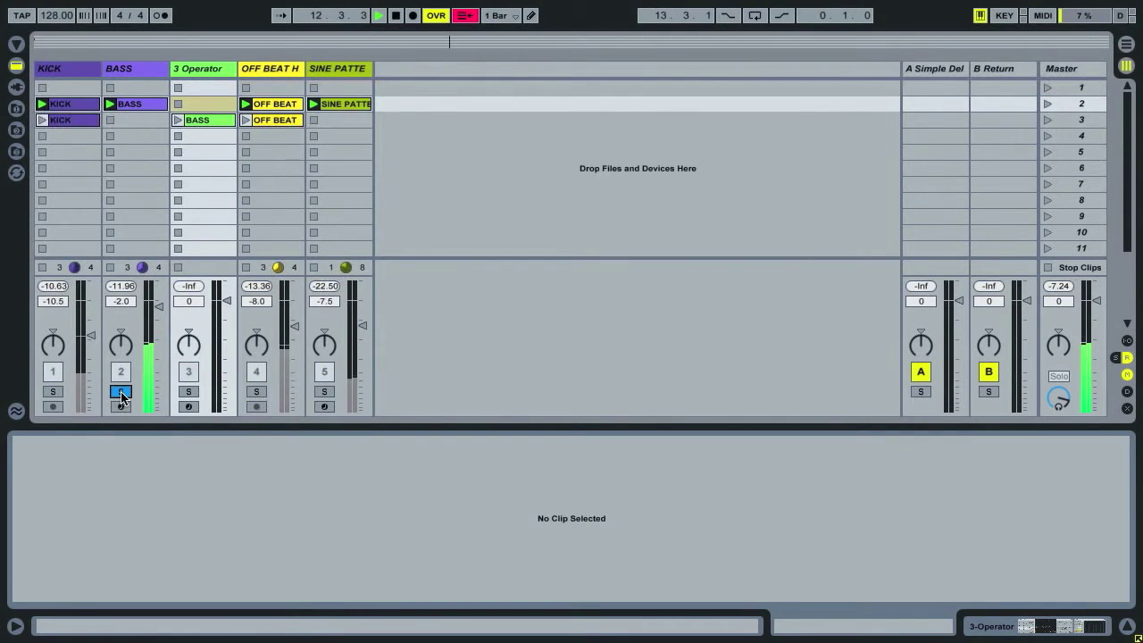
key("space")
left_click(121, 392)
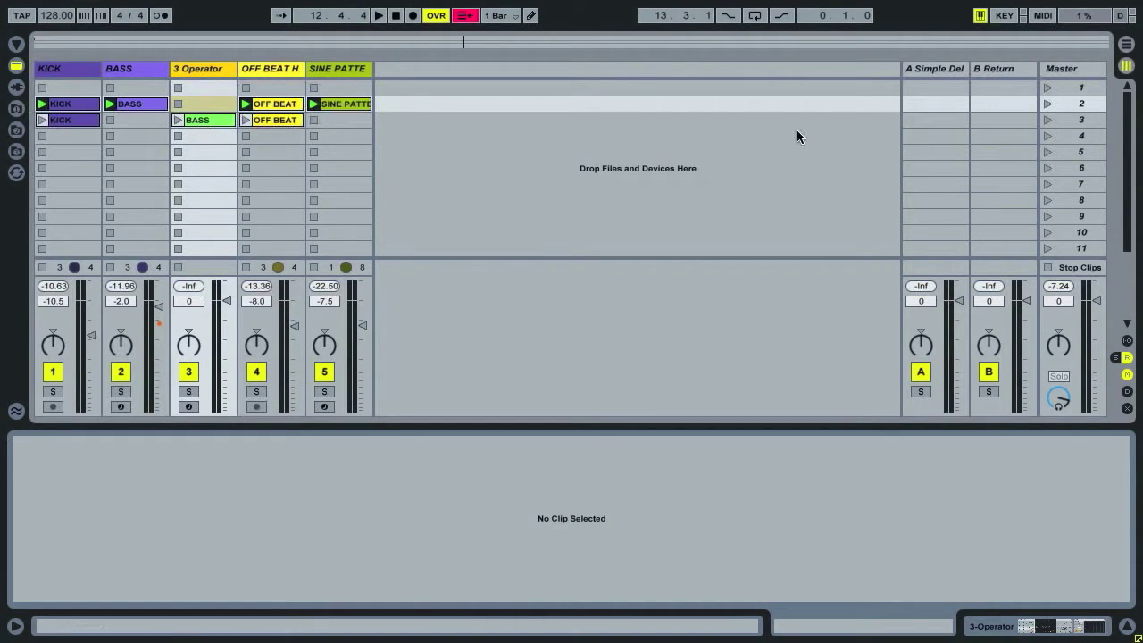
- Launch scene 3 and examine its BASS clip's notes and the Operator track's device chain
left_click(1047, 119)
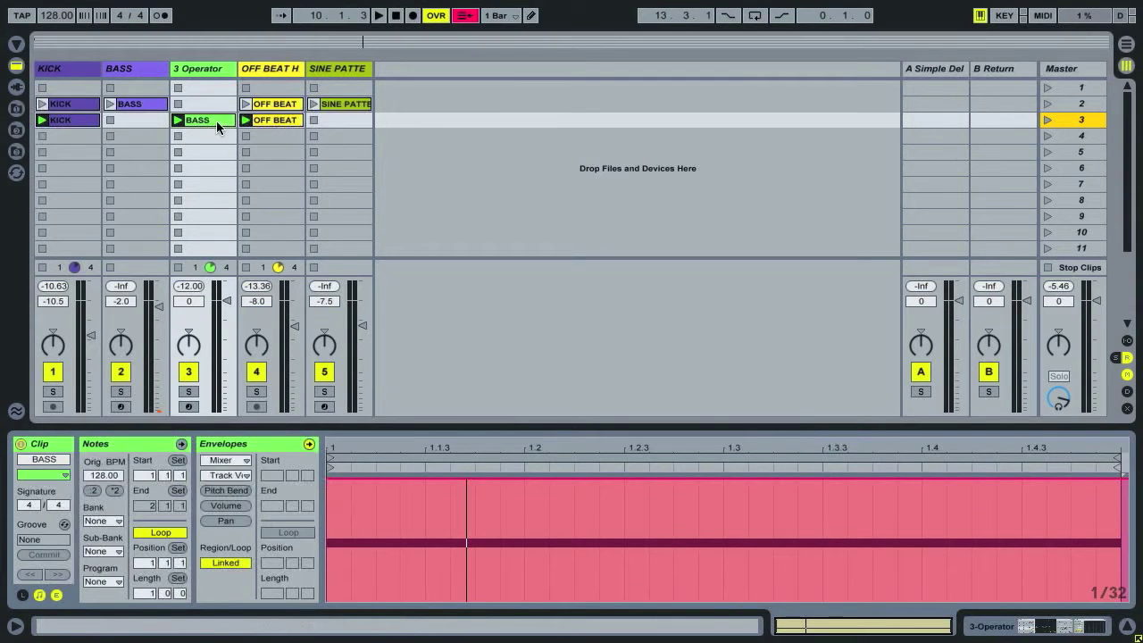
left_click(181, 444)
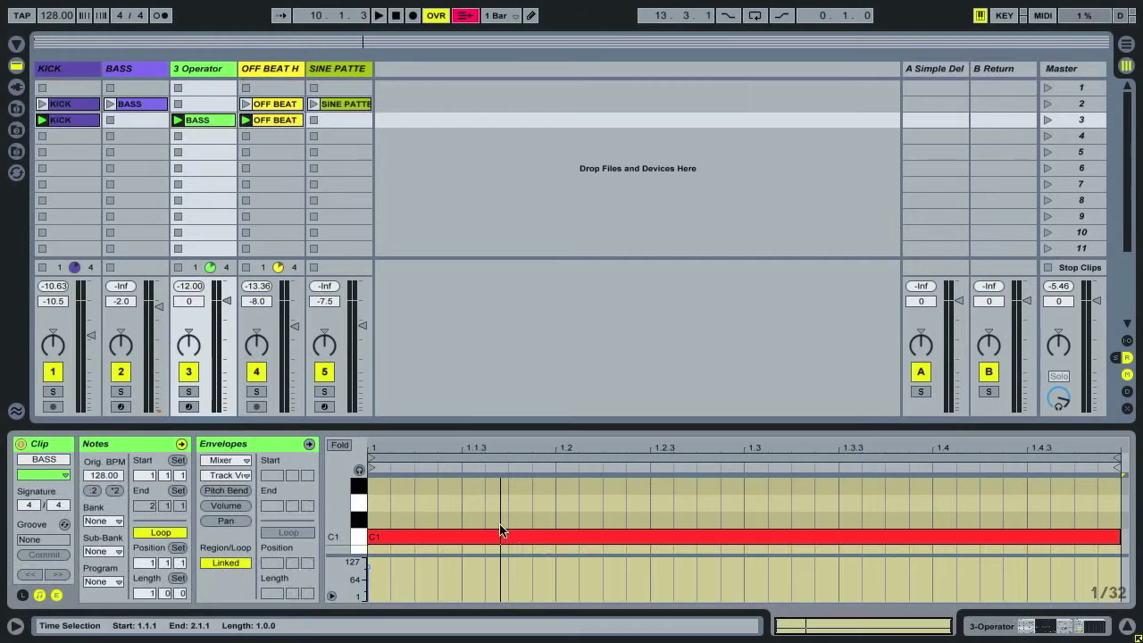
left_click(189, 71)
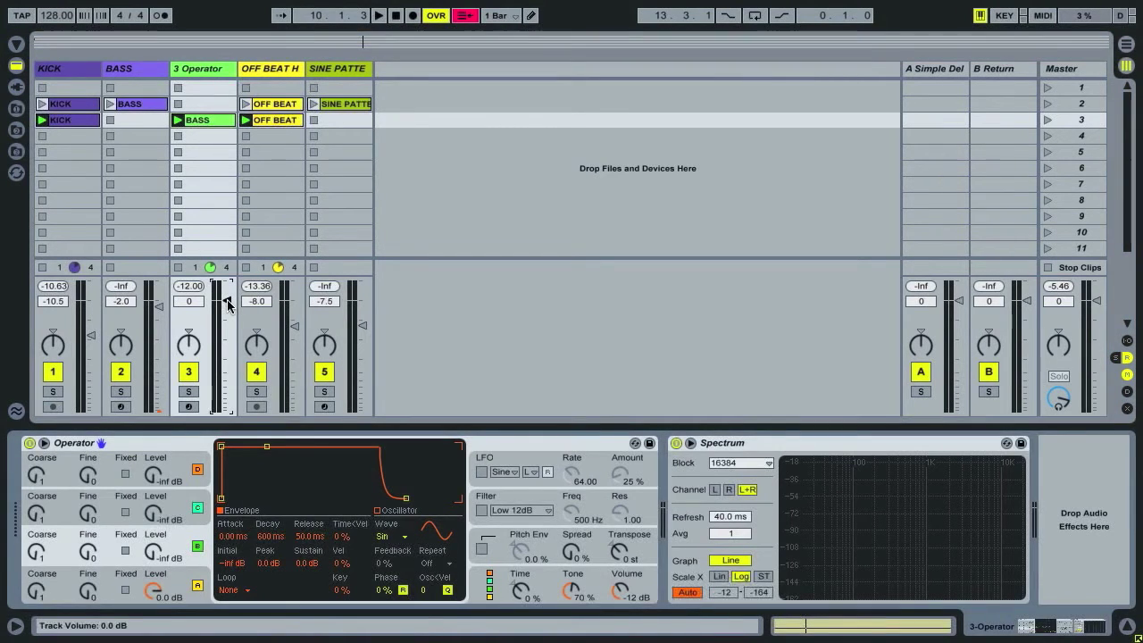
key("shift+Tab")
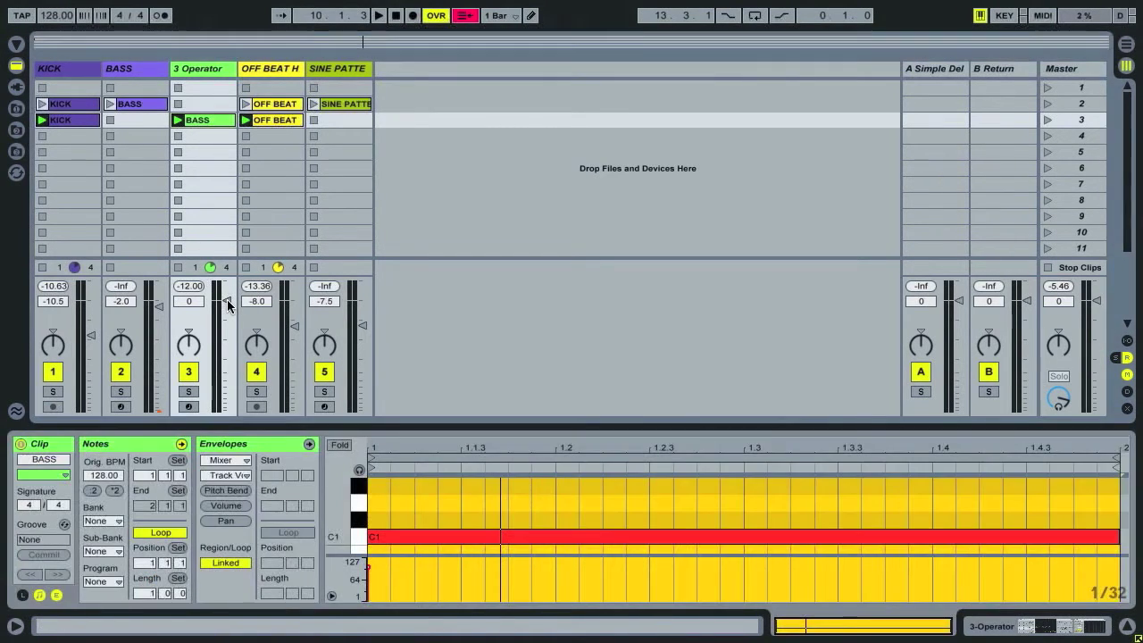
- Shorten the green BASS clip's loop to 0.2.0 (two beats) in the clip's envelope view
left_click(309, 444)
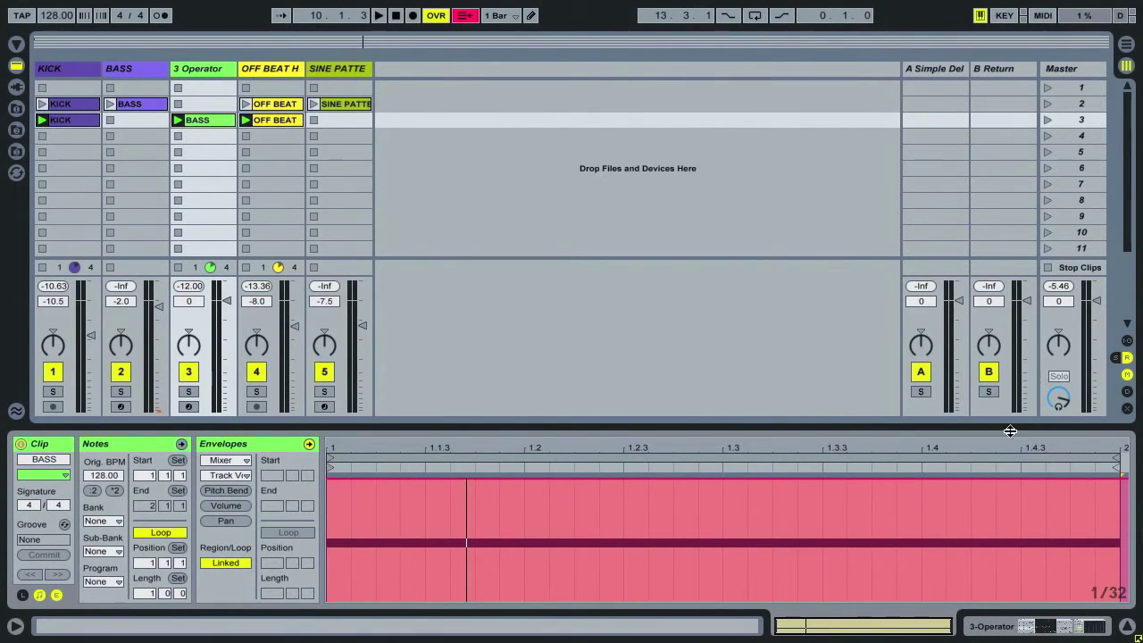
left_click_drag(1116, 455, 723, 467)
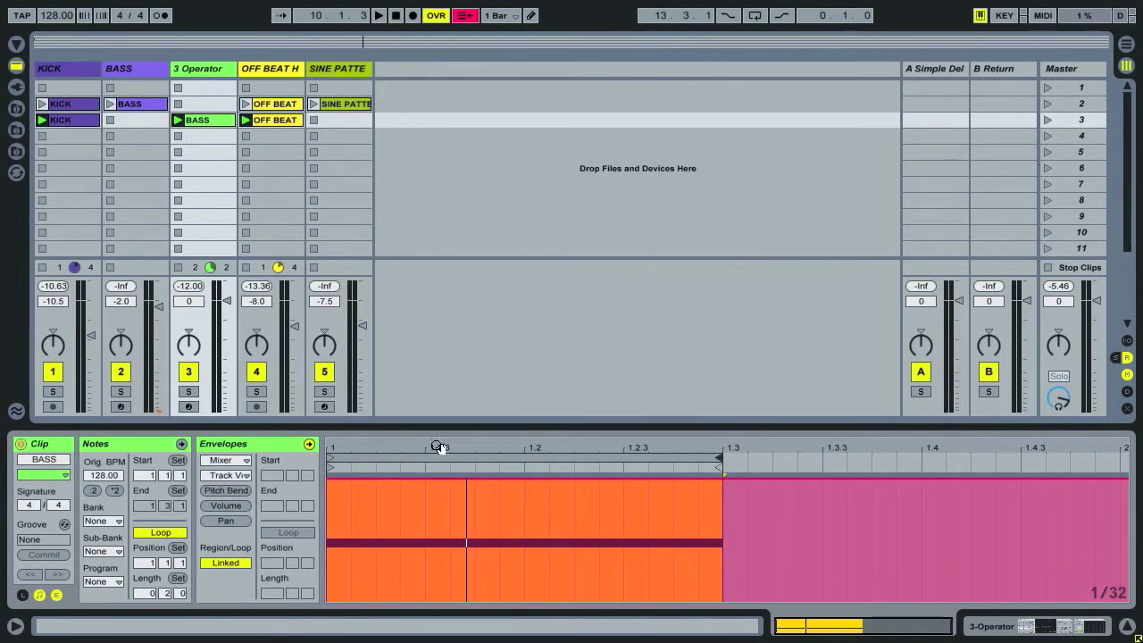
left_click_drag(439, 447, 439, 453)
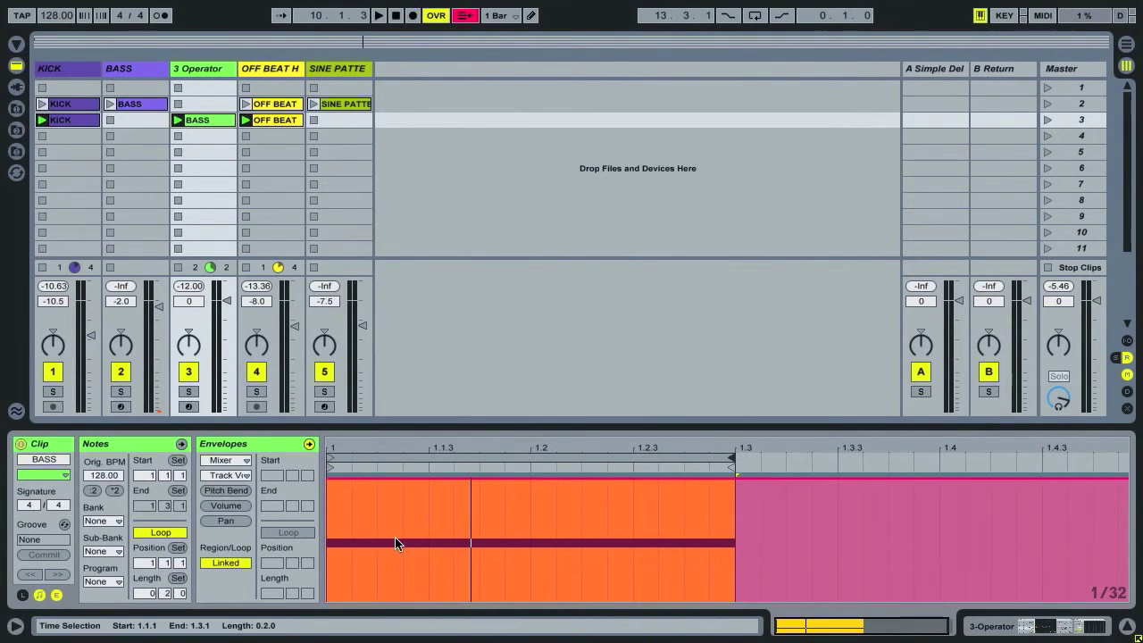
- Draw the track volume envelope down to zero over the first three 1/32 steps of both beats in the loop
key("ctrl+b")
mouse_move(353, 561)
left_mouse_down()
mouse_move(349, 607)
mouse_move(389, 608)
left_mouse_up()
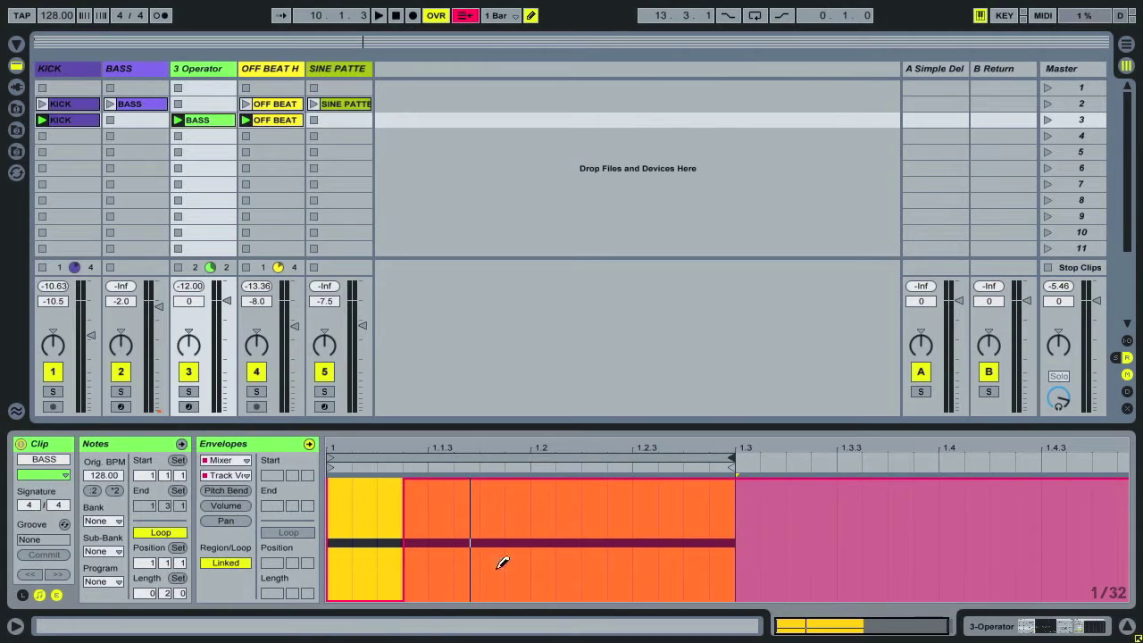
mouse_move(541, 561)
left_mouse_down()
mouse_move(550, 603)
mouse_move(593, 609)
left_mouse_up()
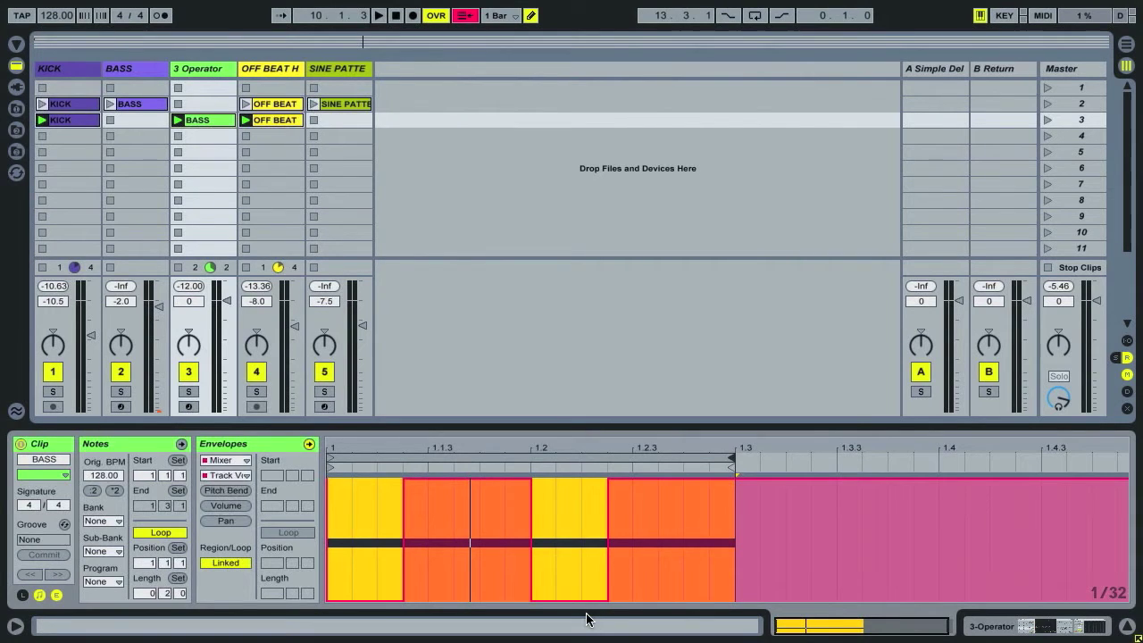
key("ctrl+b")
- Solo the Operator track and play the loop briefly to hear the volume envelope
left_click(188, 391)
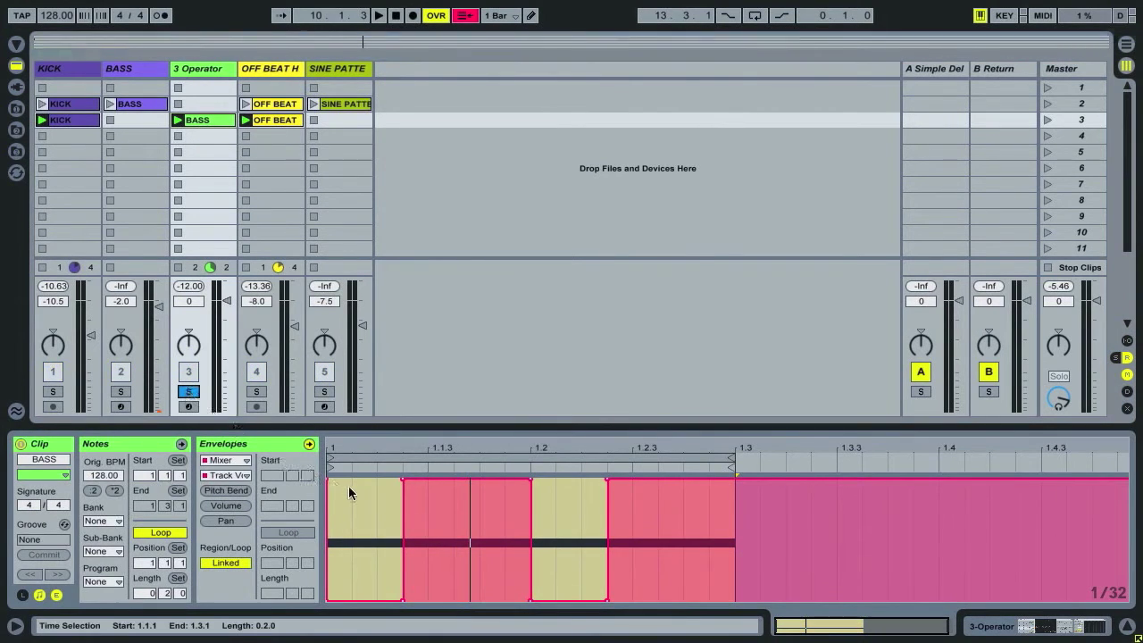
key("space")
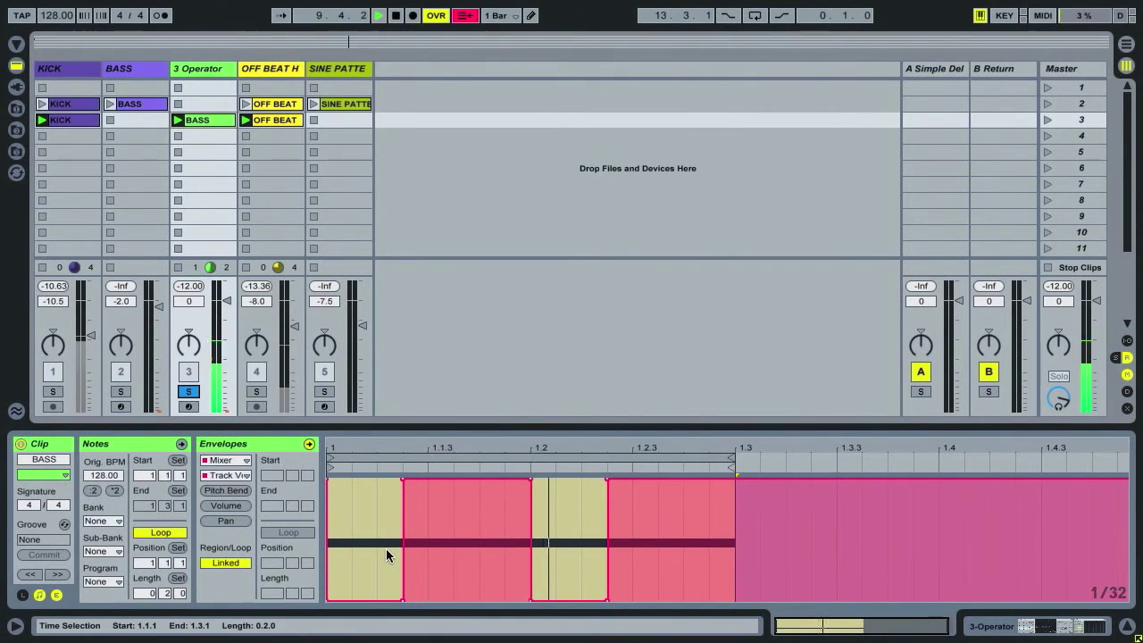
key("space")
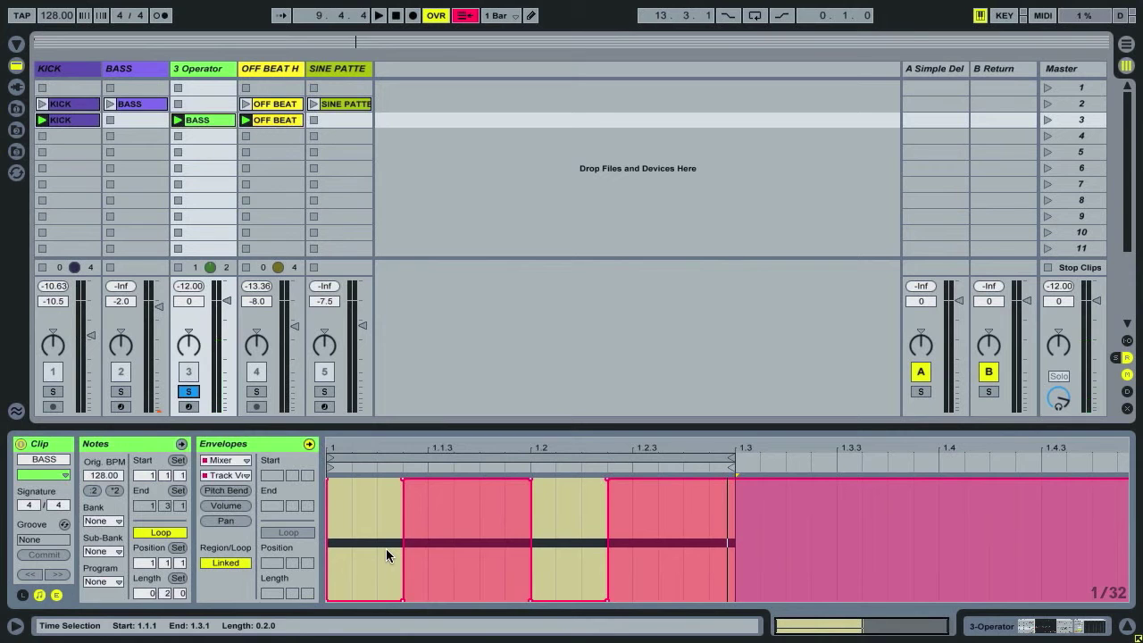
- Slope the rising and falling edges of both volume envelope pulses and lower the envelope to zero from 1.3 onward
left_click(401, 477)
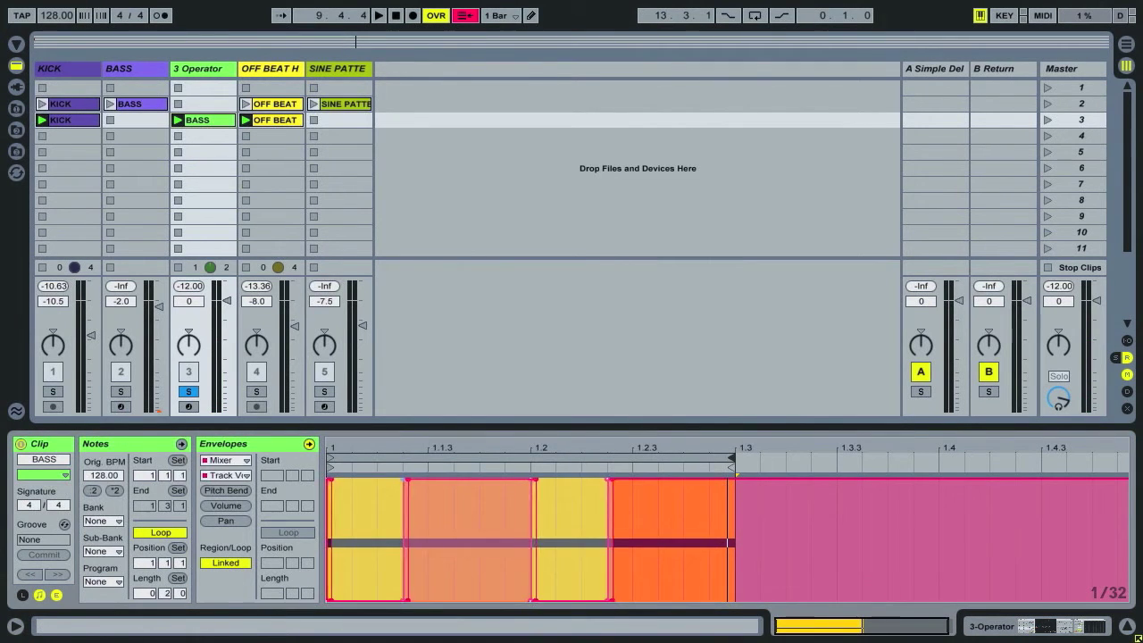
left_click_drag(405, 480, 416, 479)
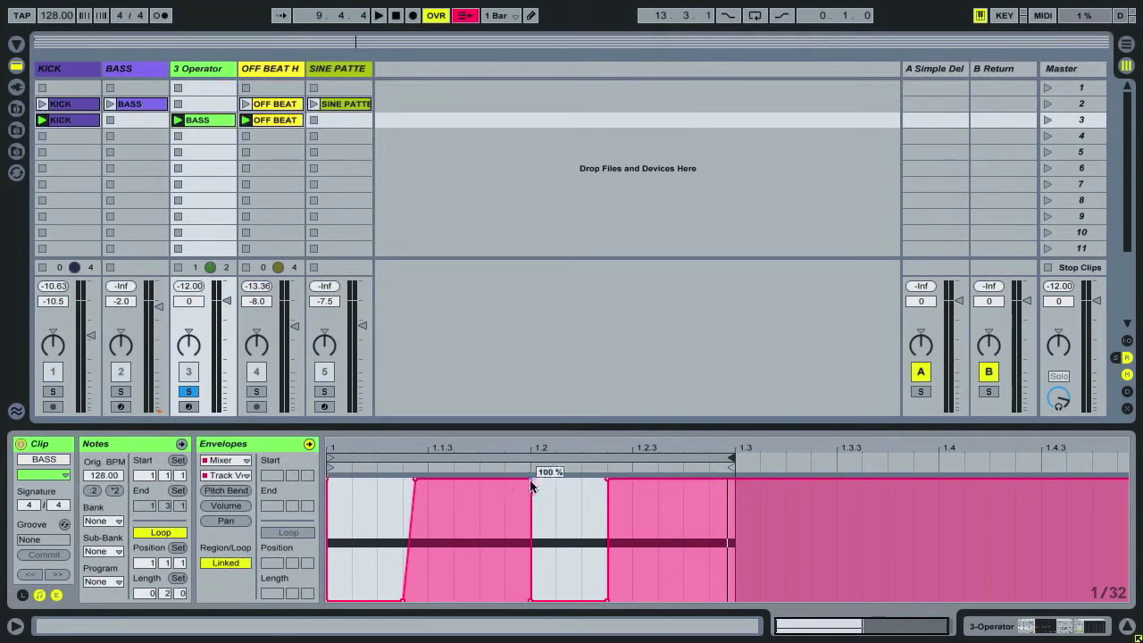
left_click_drag(530, 479, 521, 480)
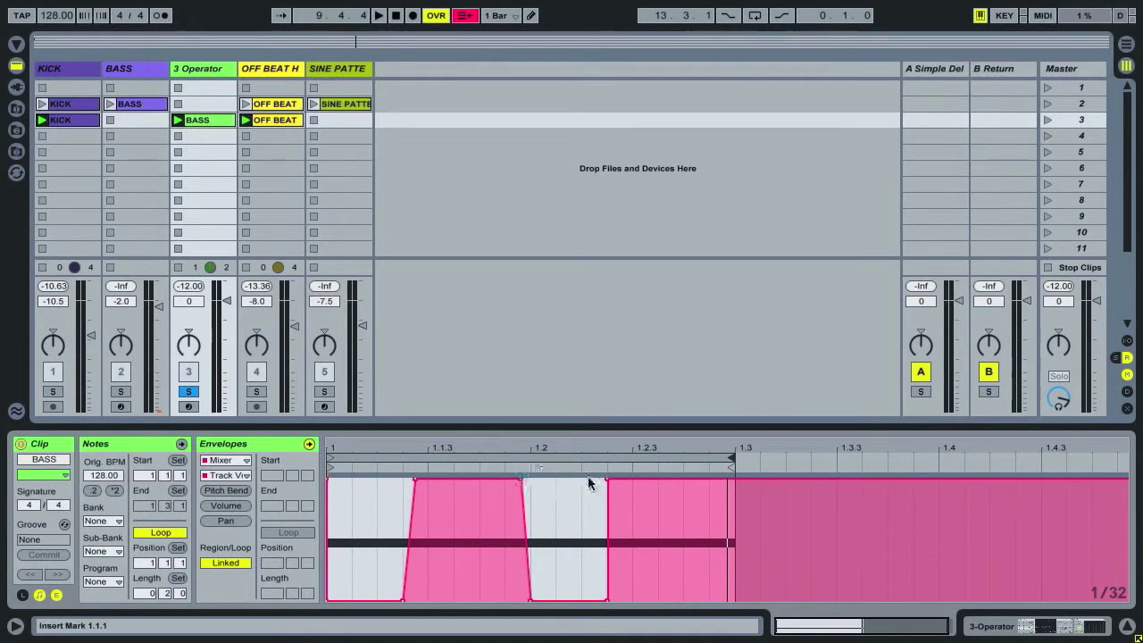
left_click_drag(607, 480, 633, 480)
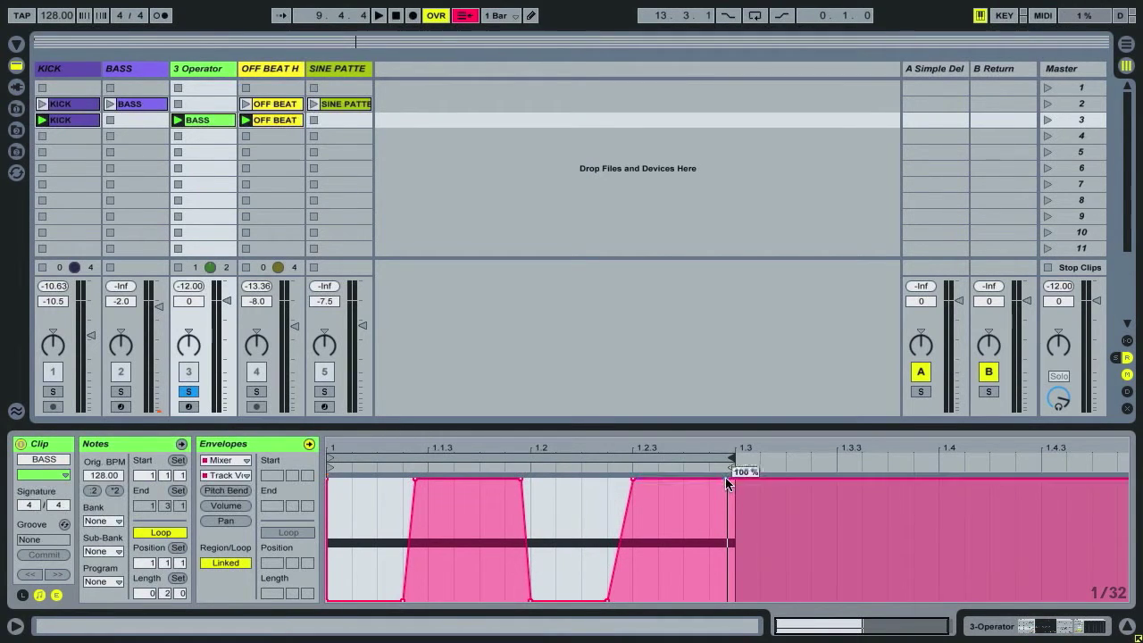
left_click_drag(747, 477, 747, 600)
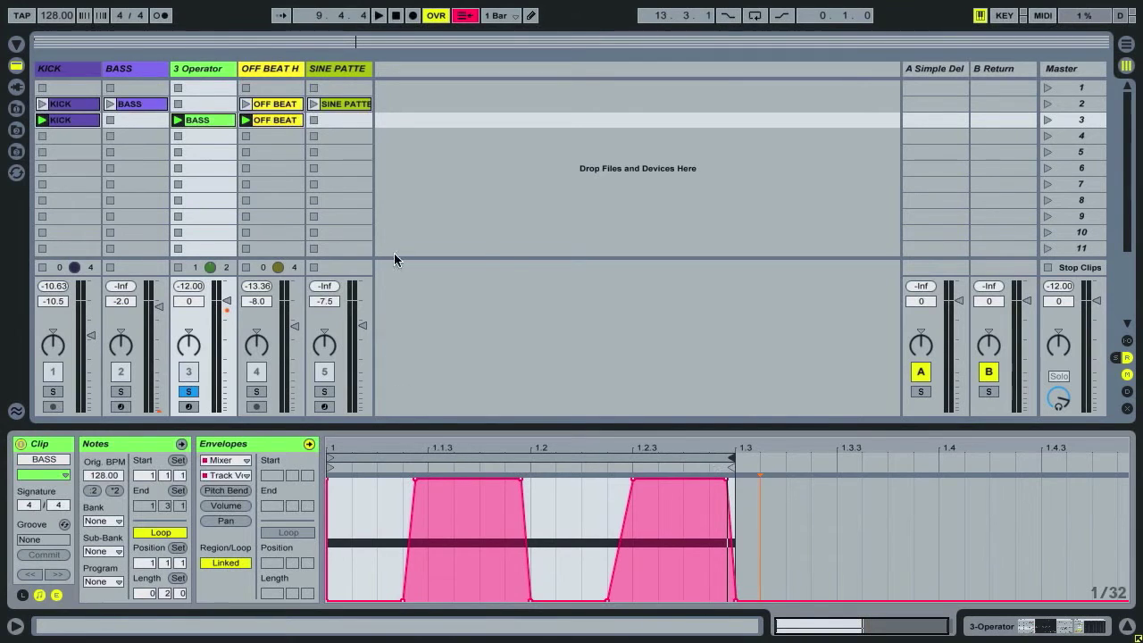
- Play the shaped bass loop with the KICK track soloed alongside it
key("space")
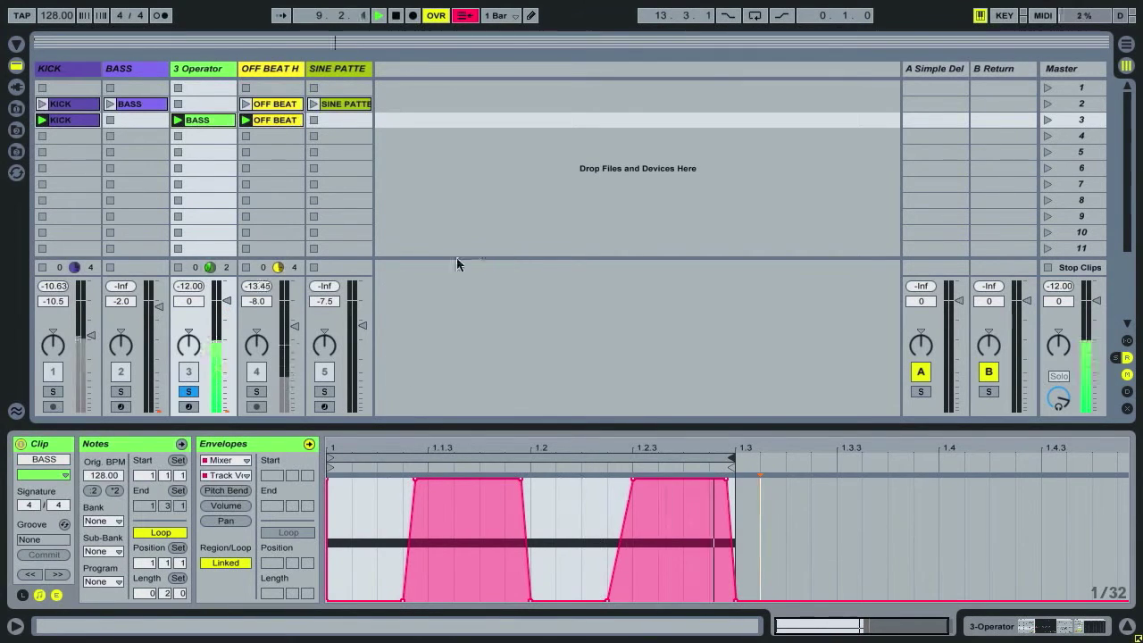
left_click(53, 391)
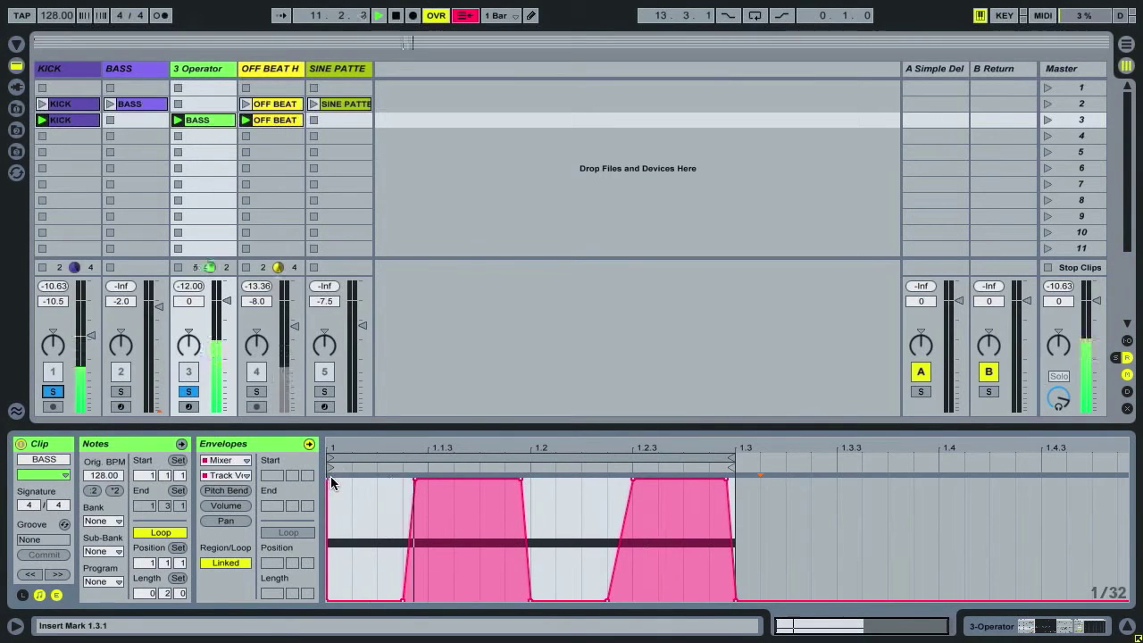
mouse_move(739, 604)
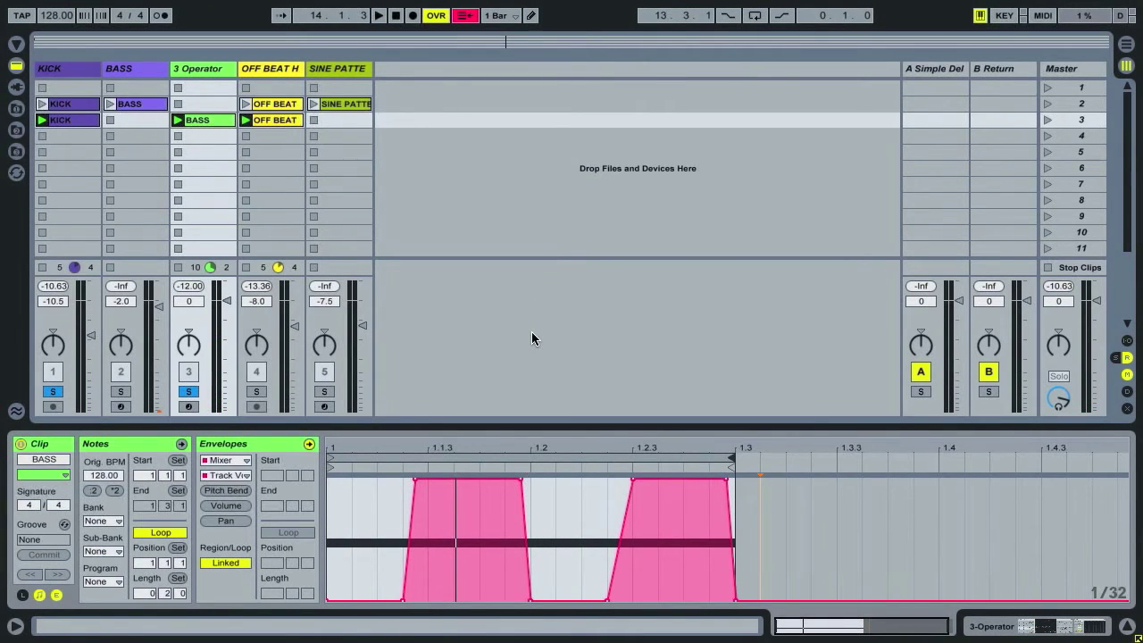
- Raise Operator's oscillator B level to 0.0 dB while the loop plays
left_click_drag(135, 69, 201, 75)
left_click(202, 75)
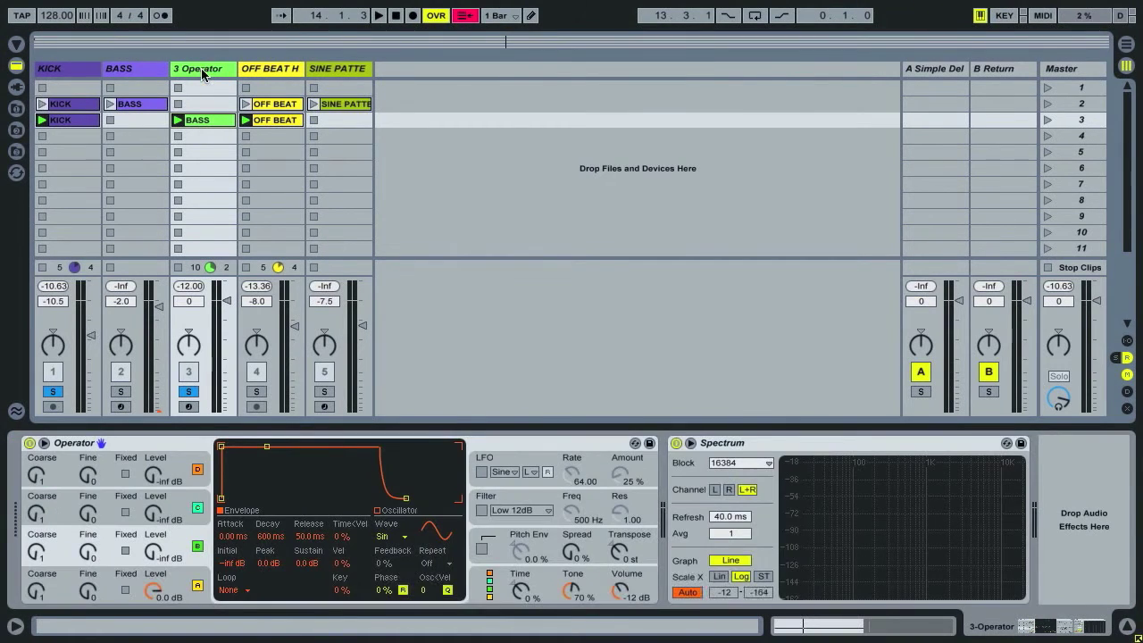
left_click_drag(154, 557, 154, 562)
left_click_drag(155, 552, 156, 554)
key("space")
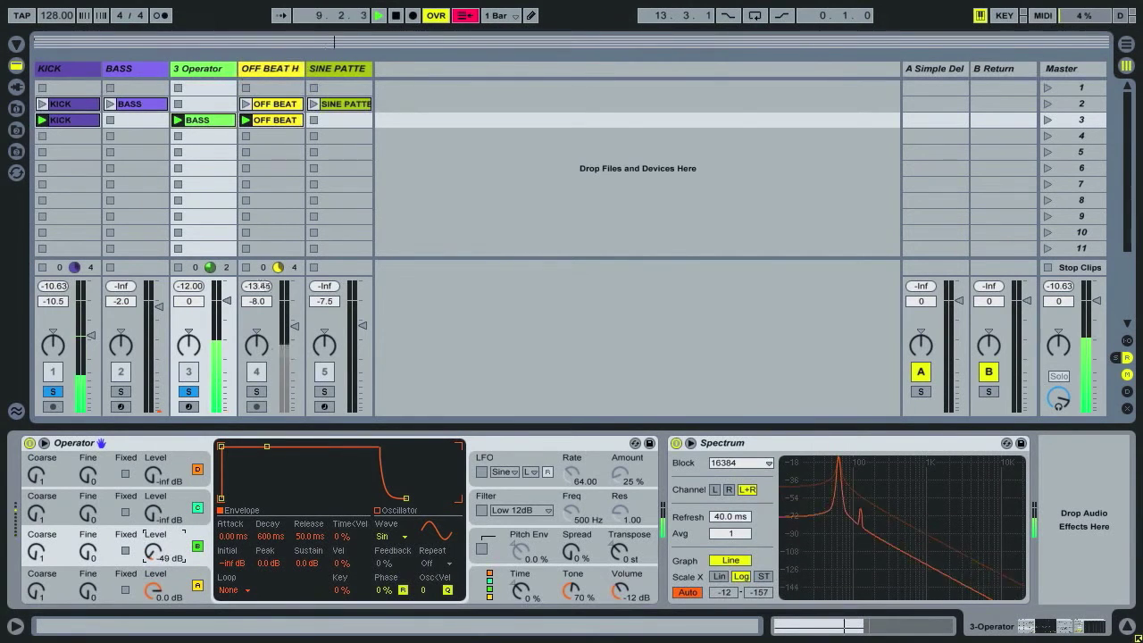
left_click_drag(155, 554, 155, 524)
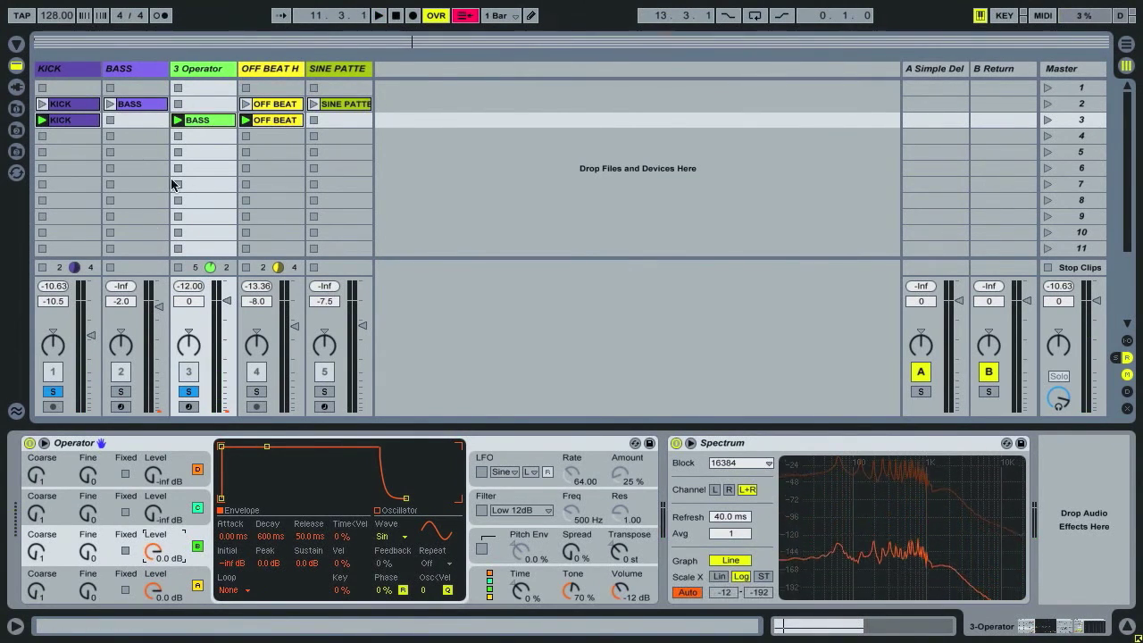
- Shape the BASS clip's Osc-B level envelope to ramp from full to zero mid-loop and back to full near the loop's end
key("shift+Tab")
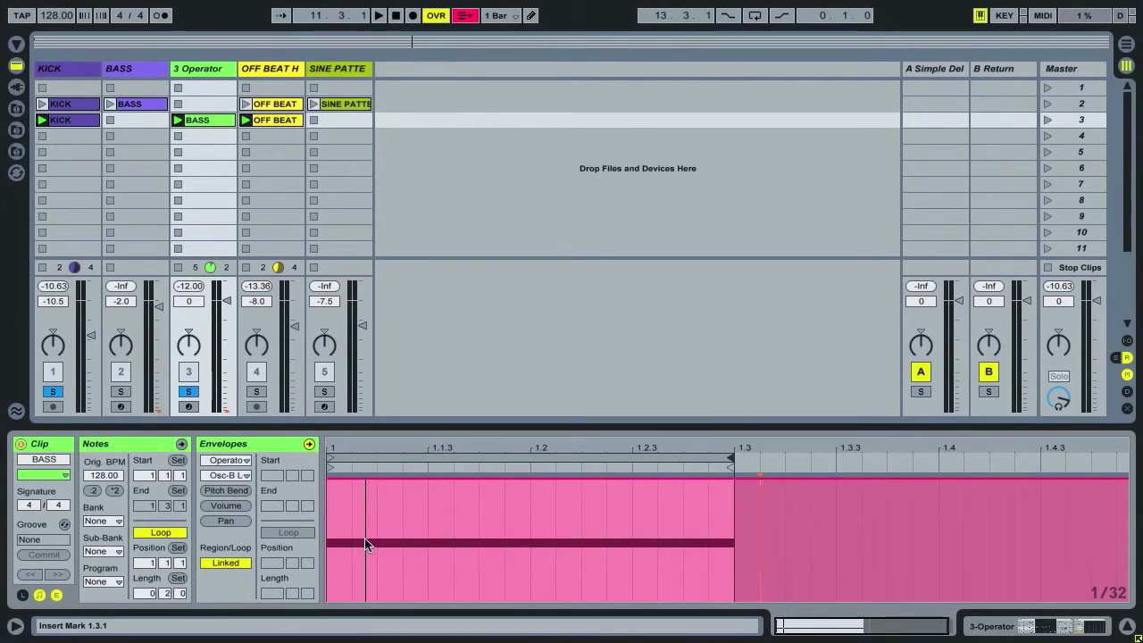
key("b")
key("b")
left_click(405, 479)
left_click_drag(432, 478, 462, 600)
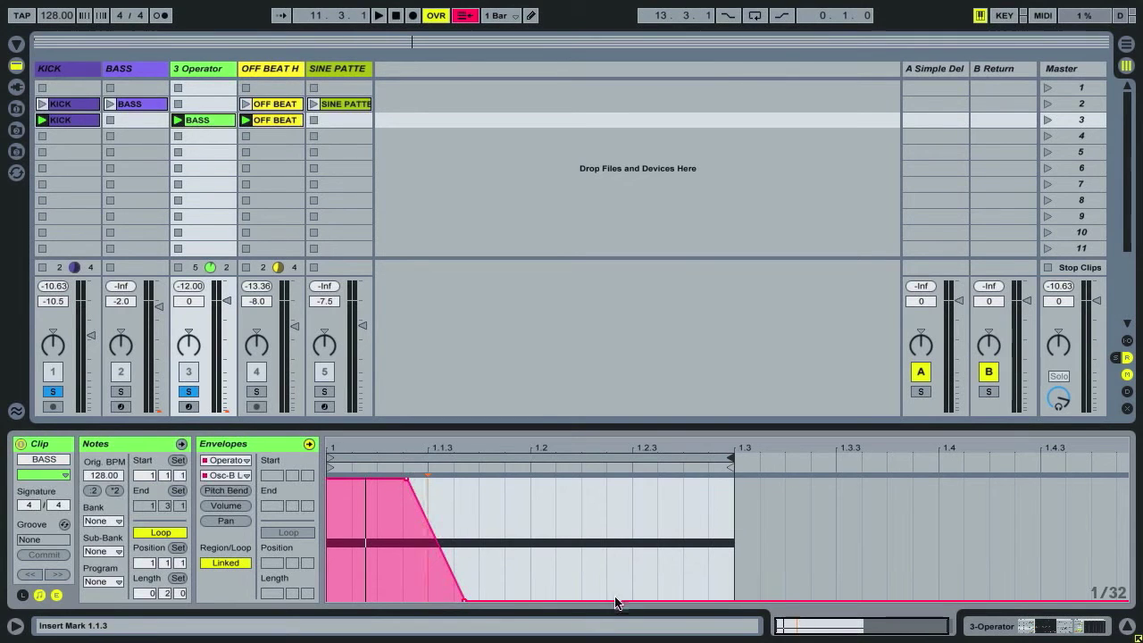
left_click(618, 601)
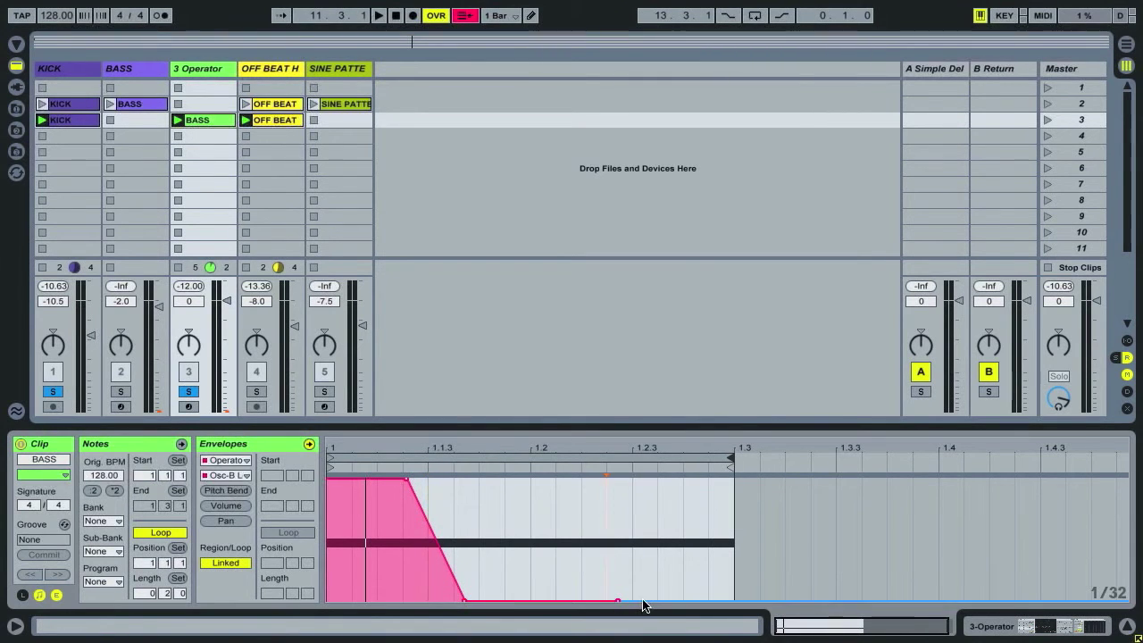
left_click_drag(643, 601, 677, 479)
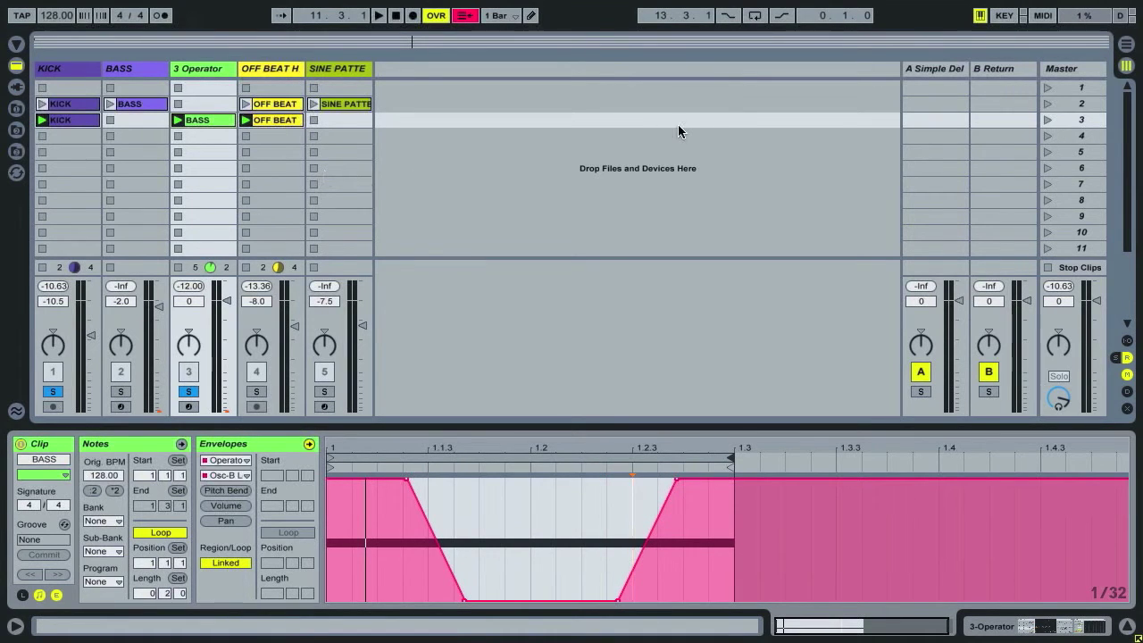
- Audition scene 3 and lower the Osc-B level envelope's plateaus at the loop's start and end to just above half
left_click(1050, 119)
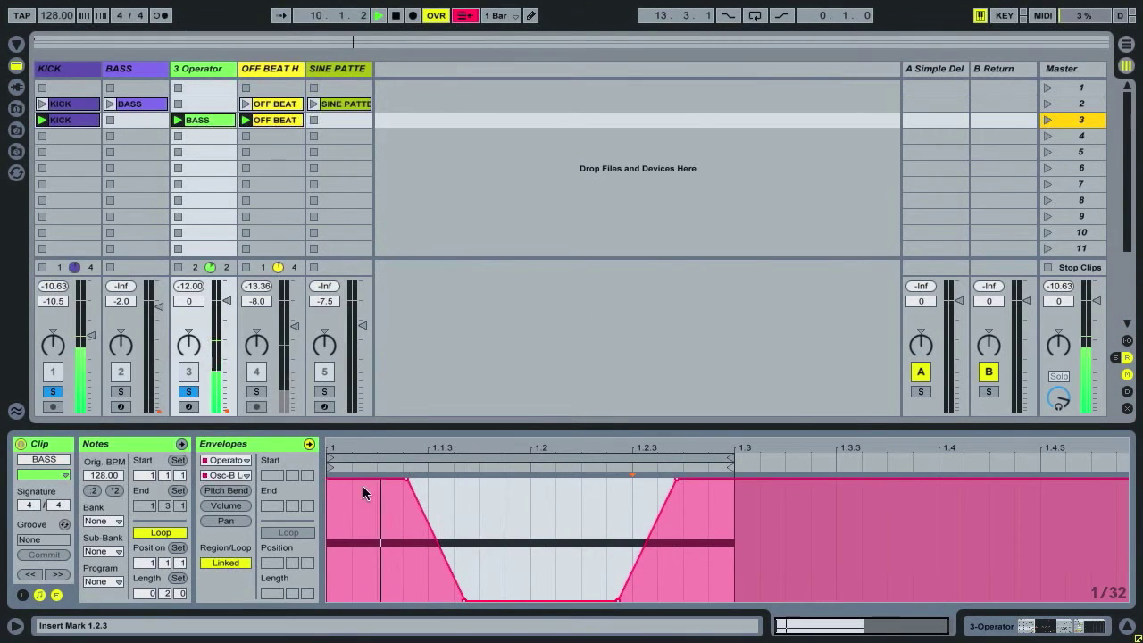
key("space")
left_click_drag(375, 478, 375, 538)
left_click_drag(697, 480, 677, 524)
key("space")
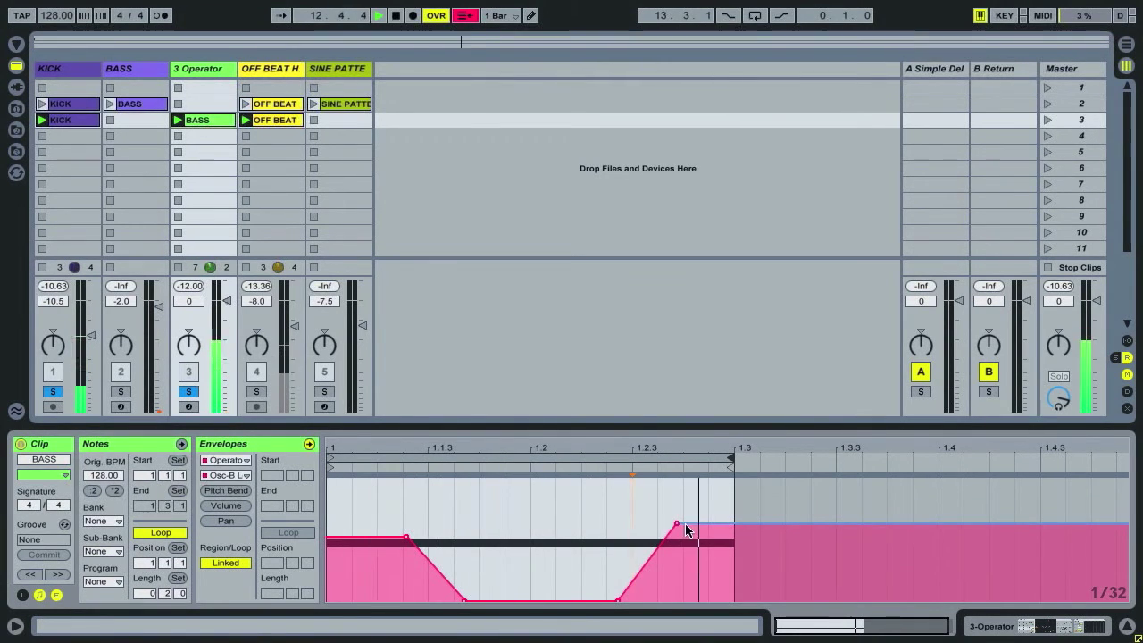
- Raise Operator's oscillator C level to -23 dB while the loop plays
left_click(221, 70)
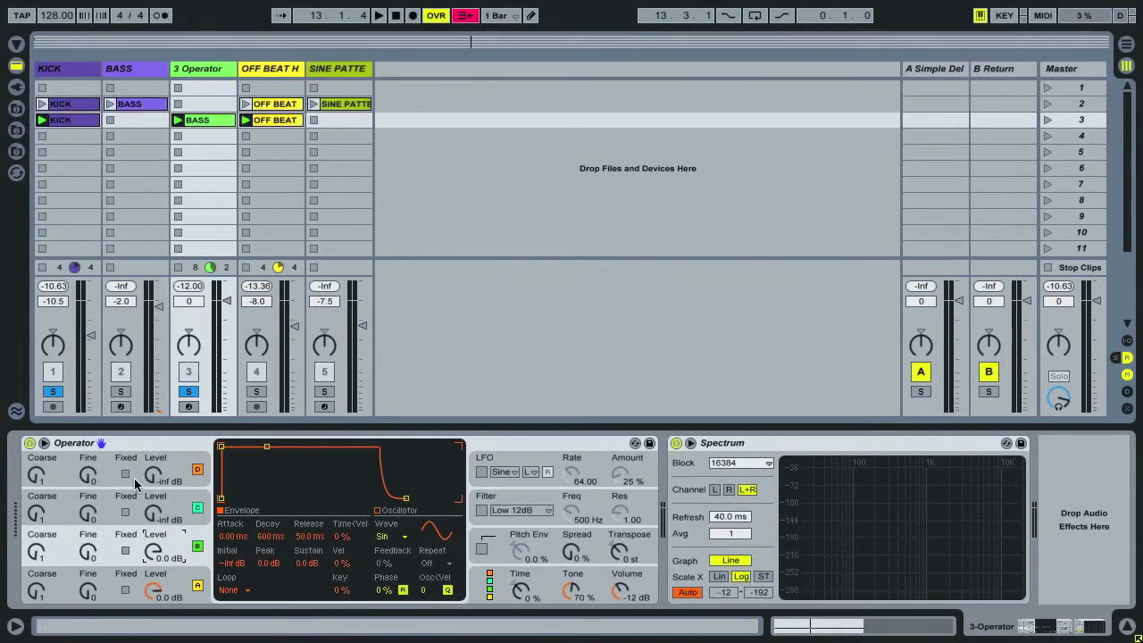
left_click(152, 517)
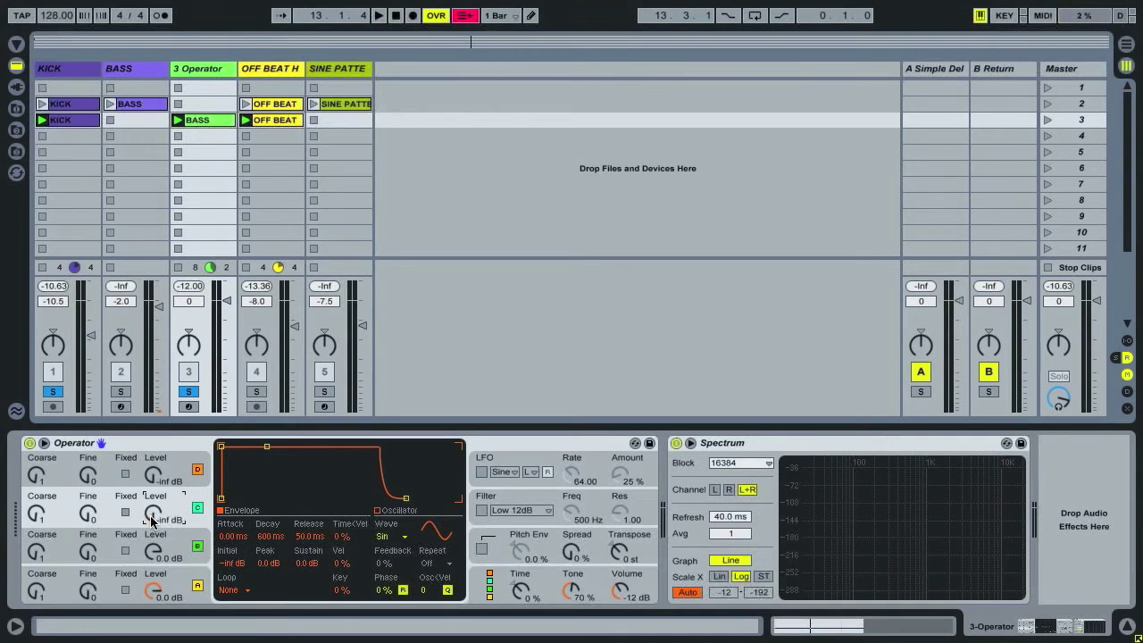
key("space")
left_click_drag(151, 520, 152, 485)
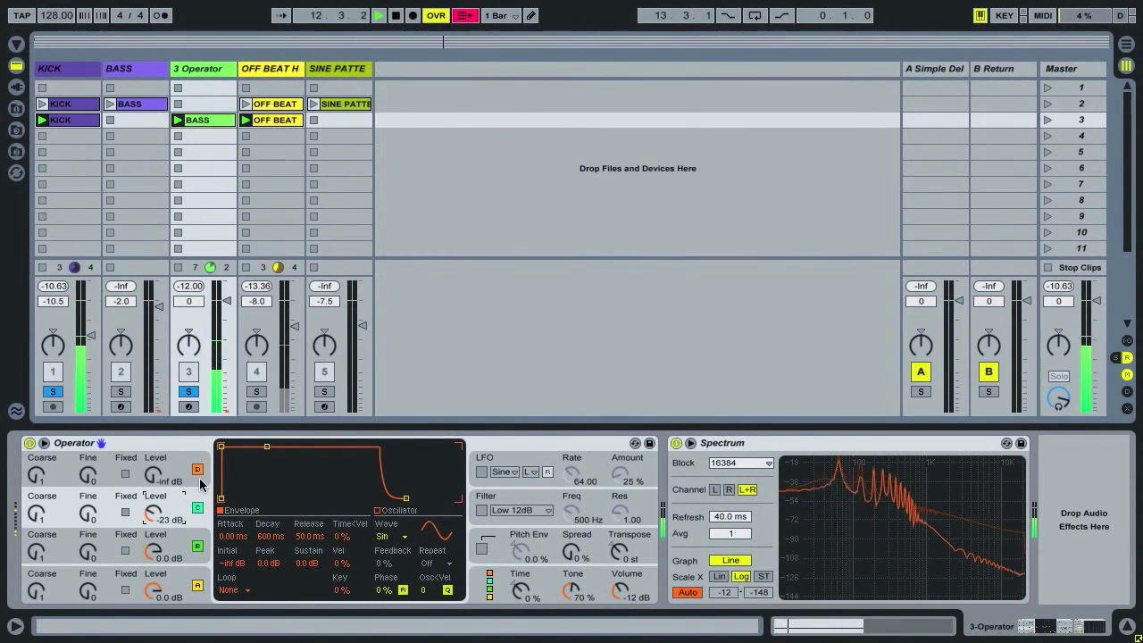
- Raise the Osc-B level envelope's opening plateau and, with the OFF BEAT H track soloed, bring its closing plateau slightly lower and earlier
left_click(155, 553)
key("shift+Tab")
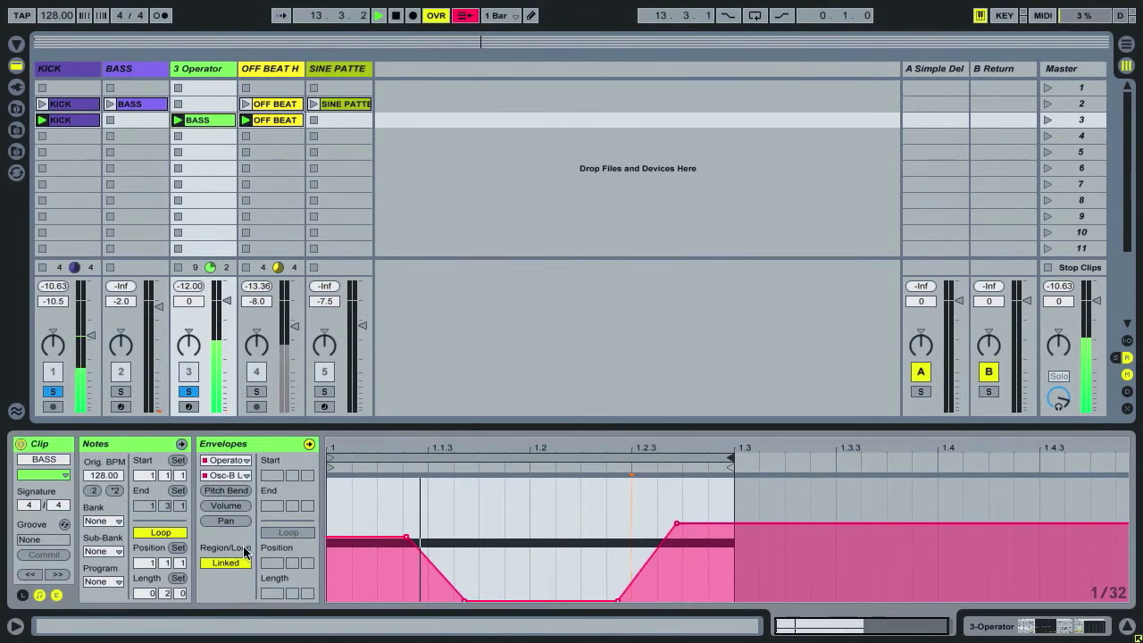
left_click_drag(350, 542, 395, 524)
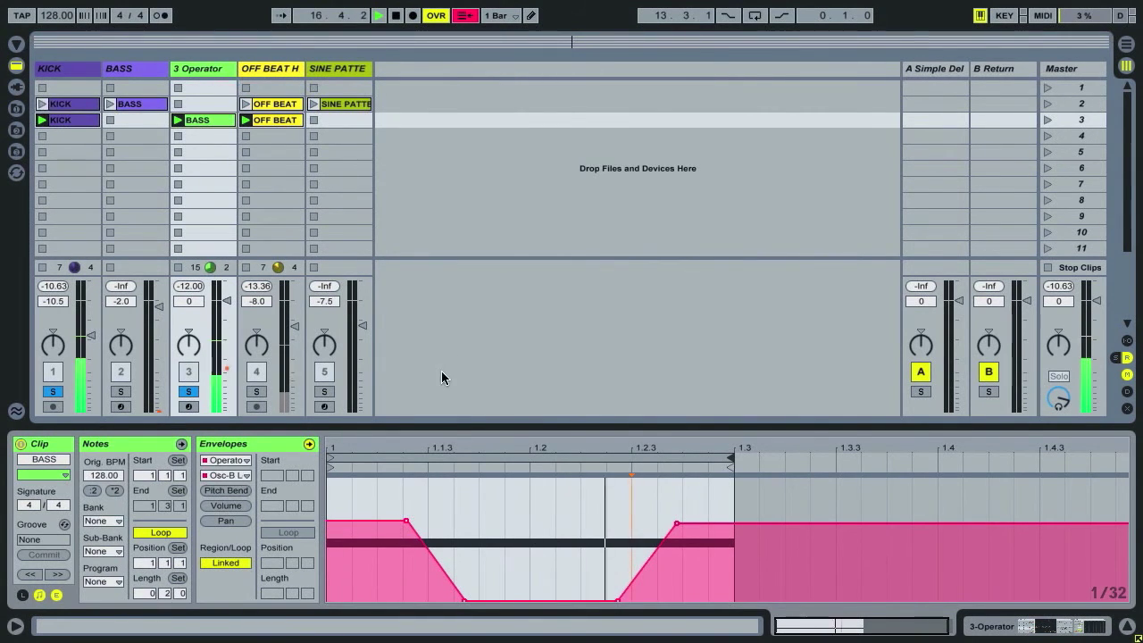
left_click(255, 390)
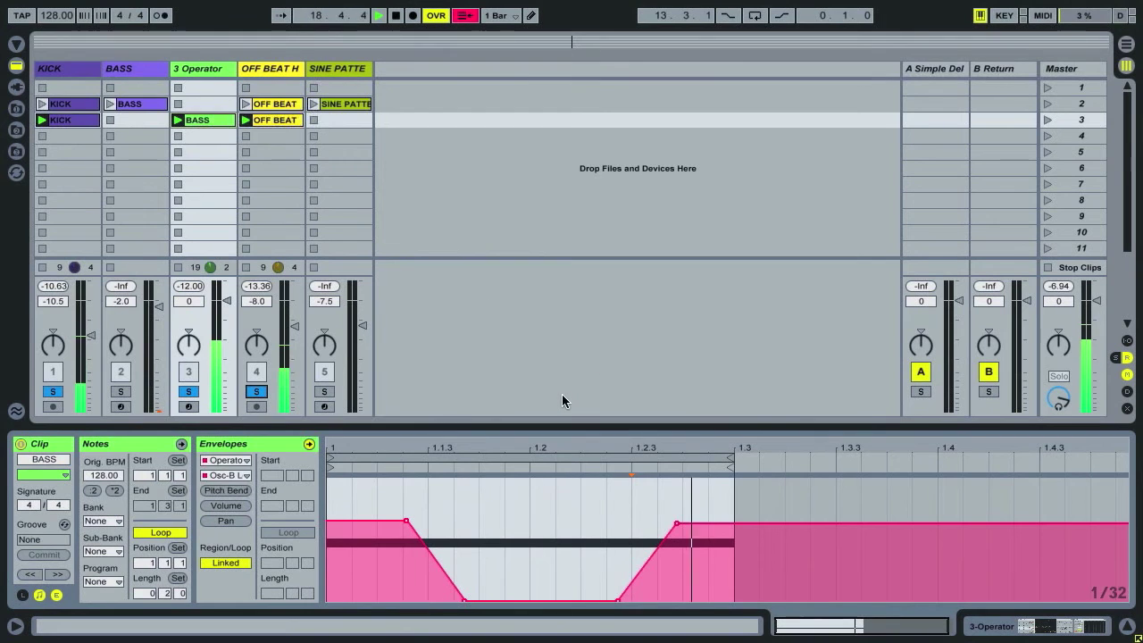
mouse_move(678, 522)
left_mouse_down()
mouse_move(665, 523)
mouse_move(712, 524)
mouse_move(677, 517)
mouse_move(662, 520)
mouse_move(665, 534)
left_mouse_up()
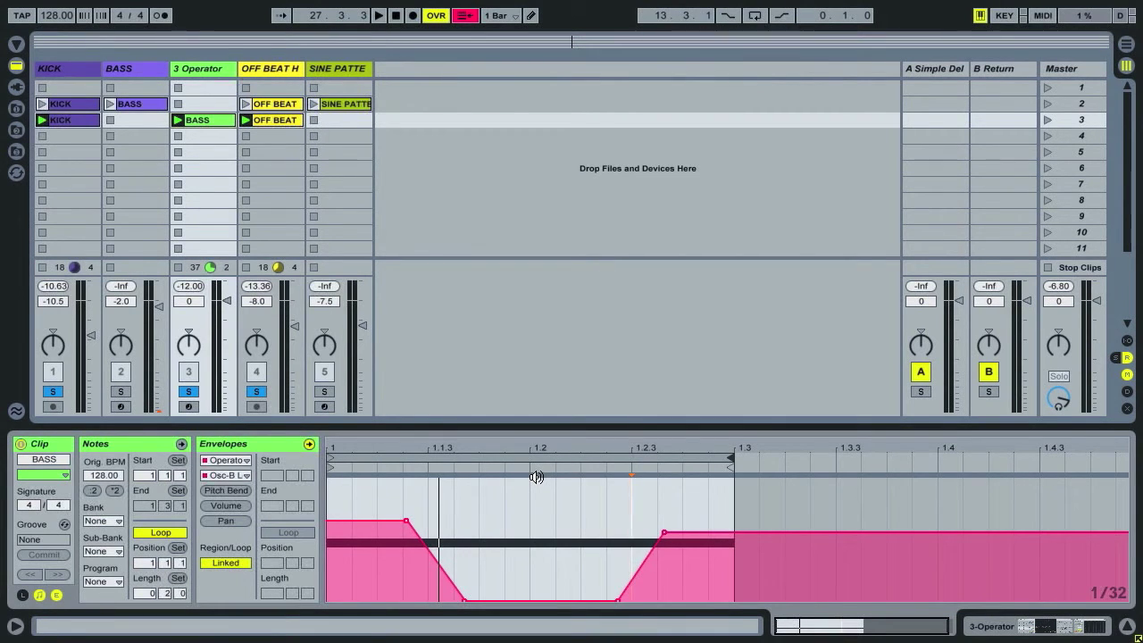
- Open the BASS track's scene 2 clip and try its loop at two beats before restoring the full one-bar length
left_click(147, 105)
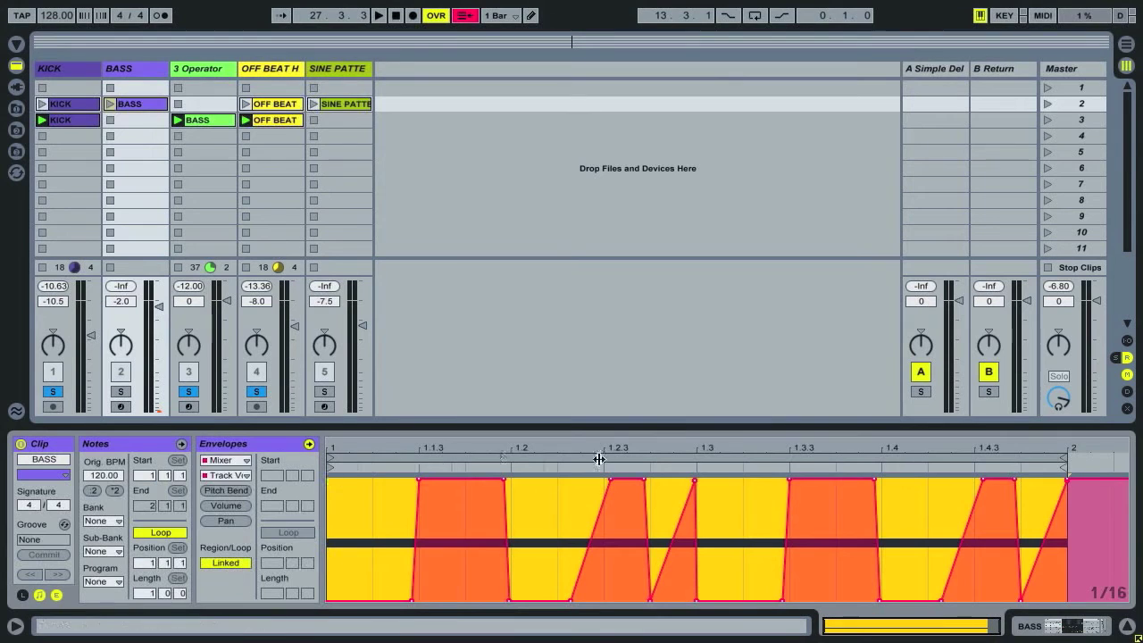
left_click_drag(1060, 455, 681, 485)
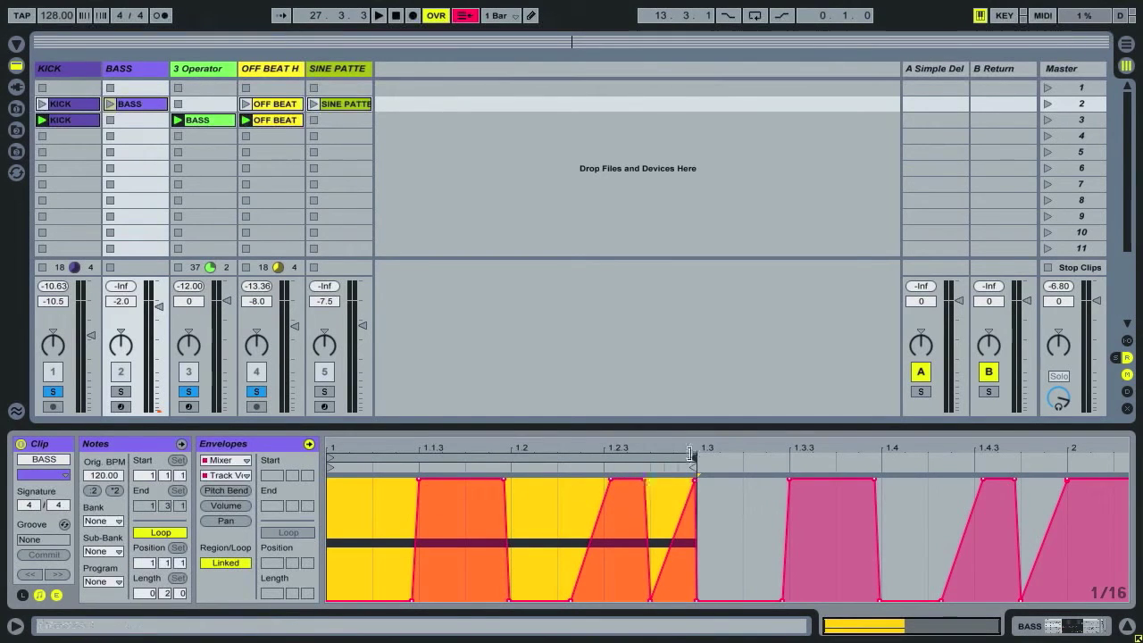
left_click_drag(692, 461, 1062, 478)
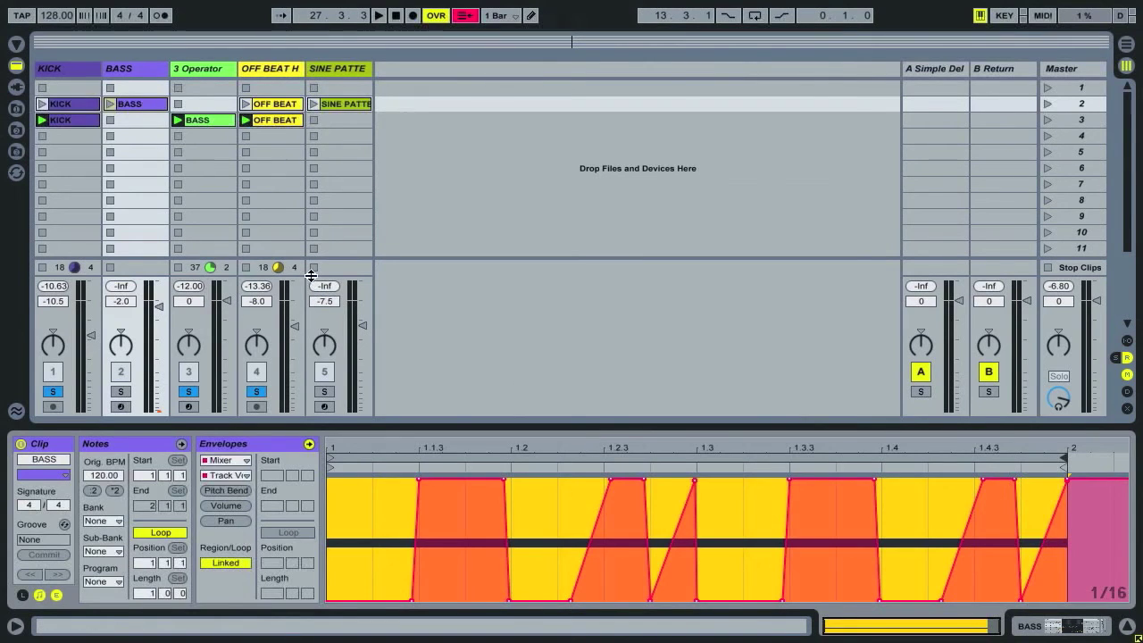
- Examine the BASS track's Operator settings and the Osc-B level envelope of its clip
key("shift+Tab")
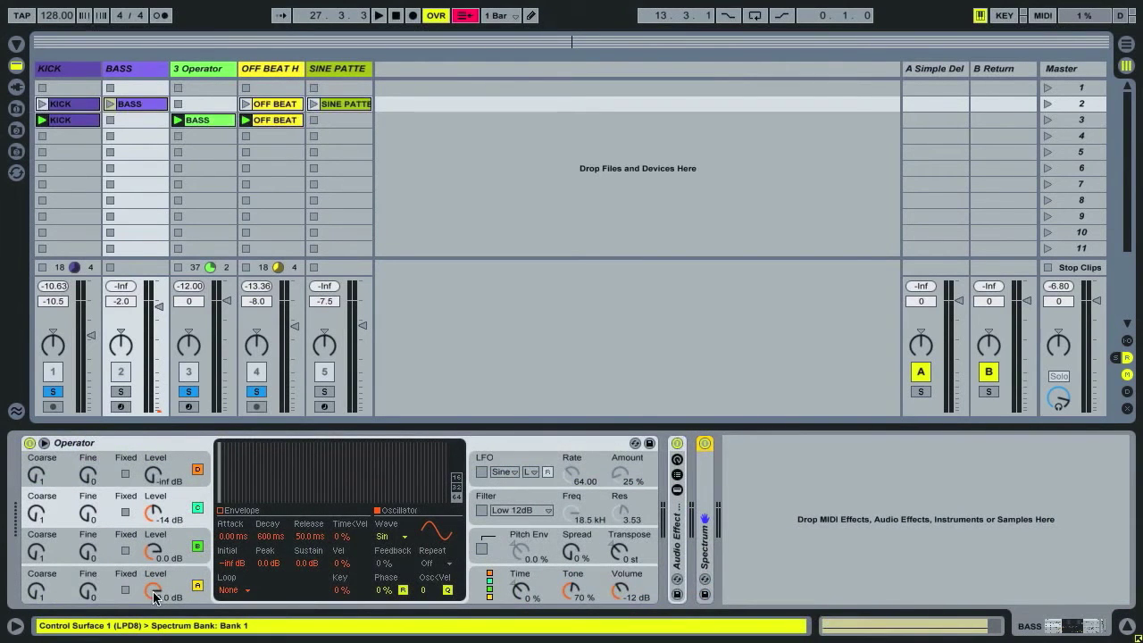
key("shift+Tab")
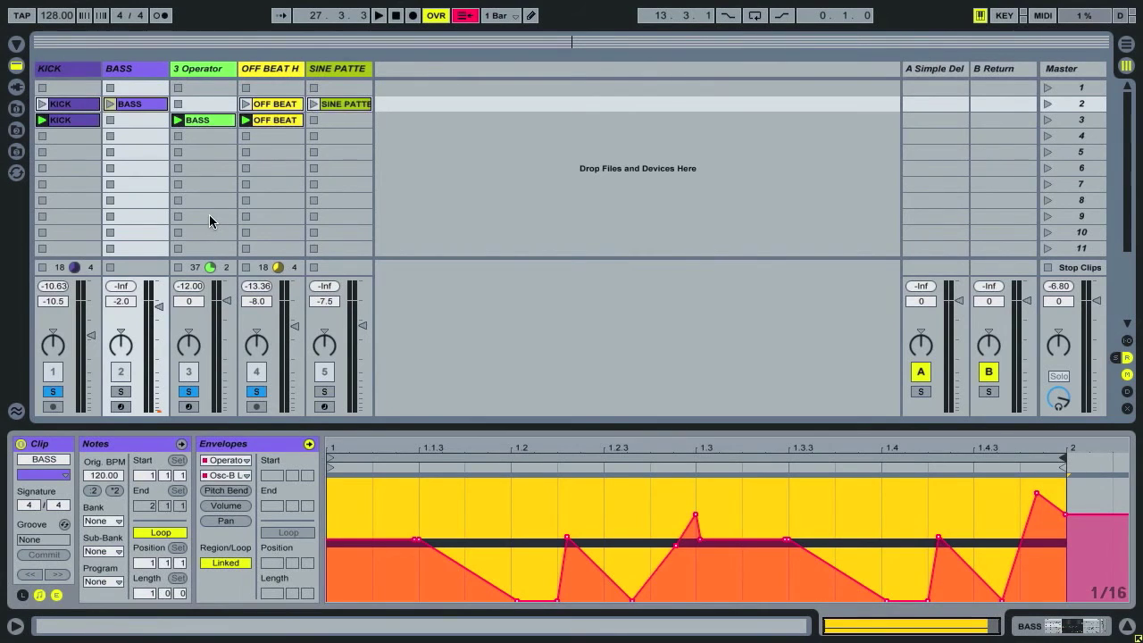
- Show the mixer's send controls and open return track A's Simple Delay and Auto Filter devices
key("ctrl+alt+s")
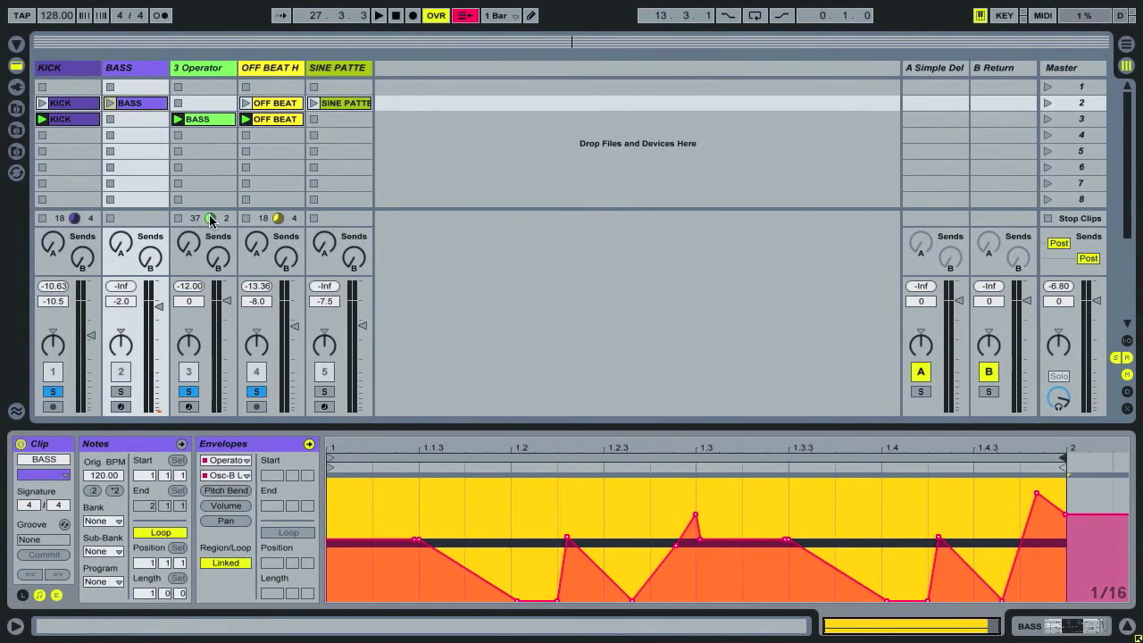
left_click(947, 75)
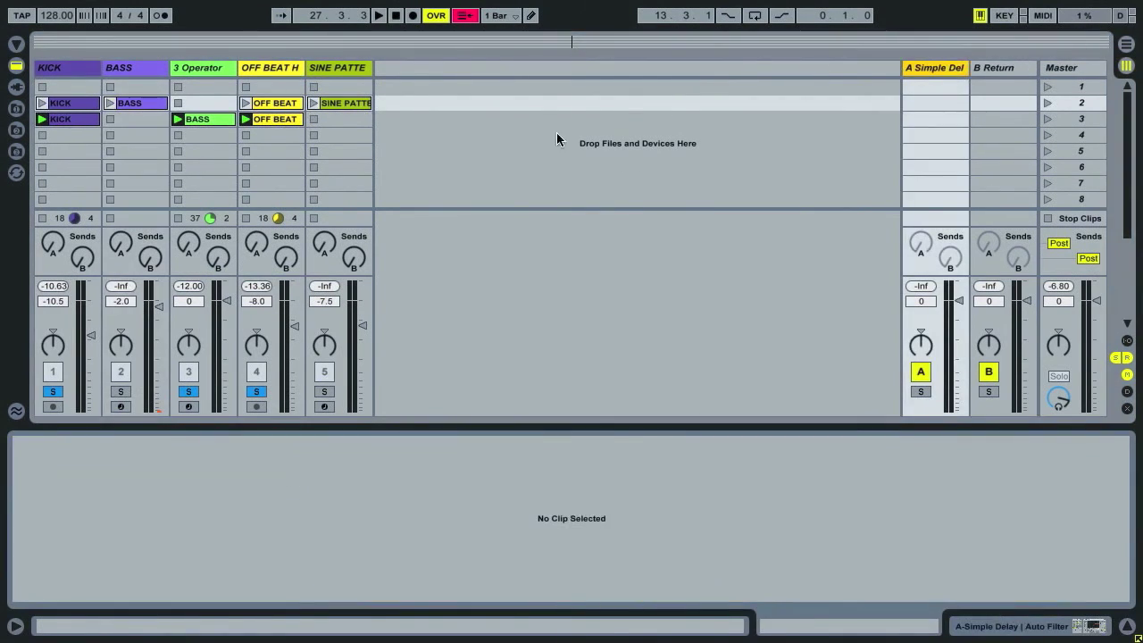
double_click(937, 72)
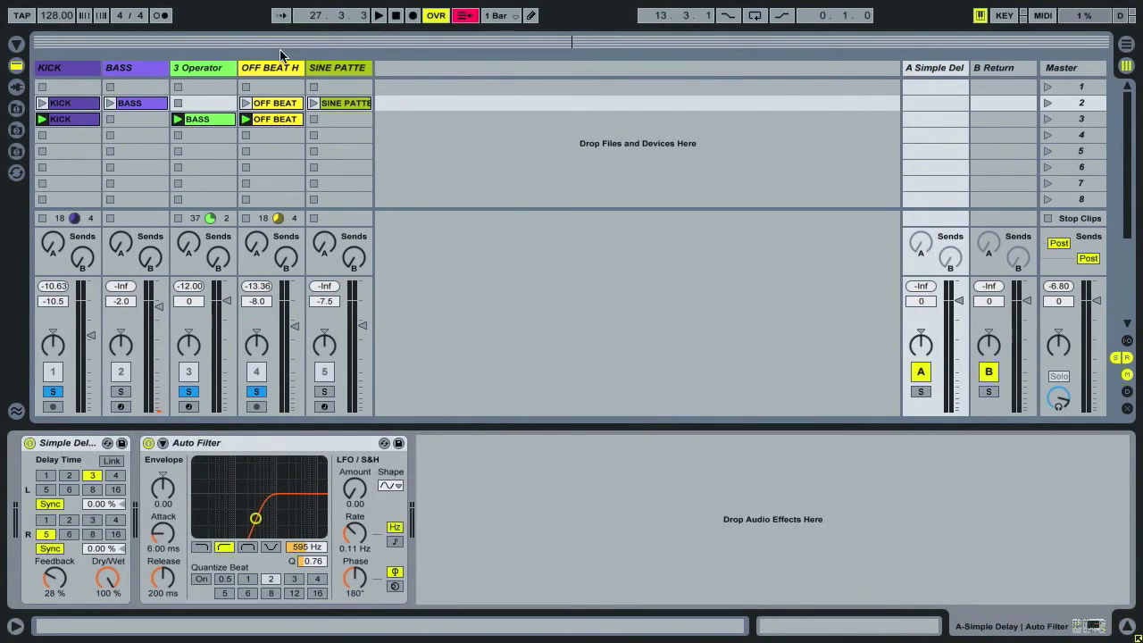
- Play the loop and raise the 3 Operator track's send A to somewhat above its midpoint
left_click(207, 69)
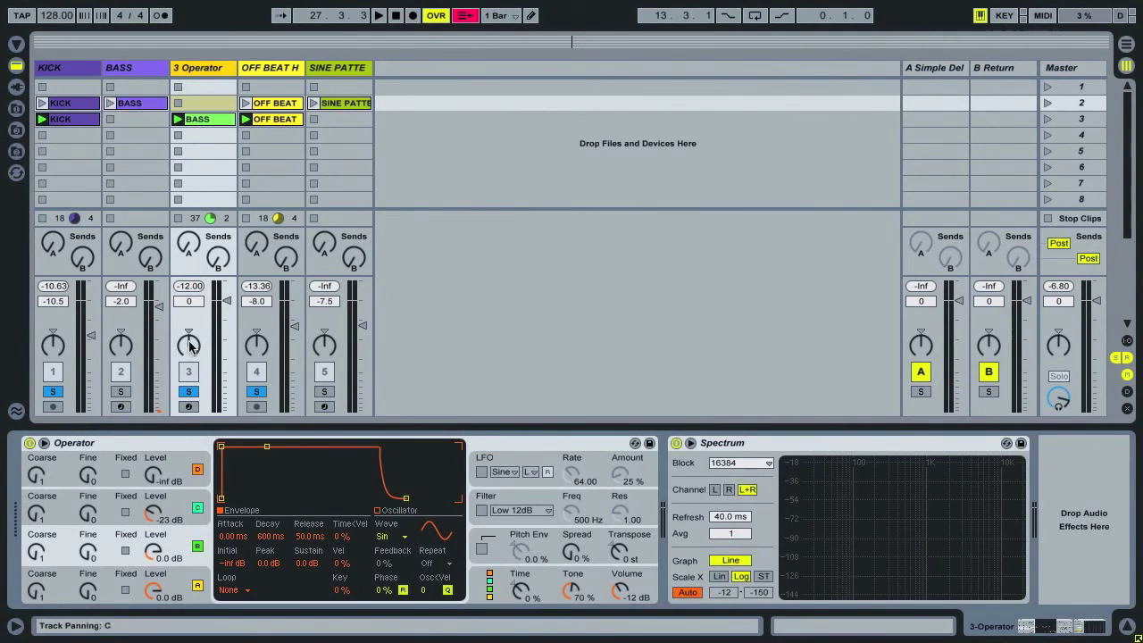
key("space")
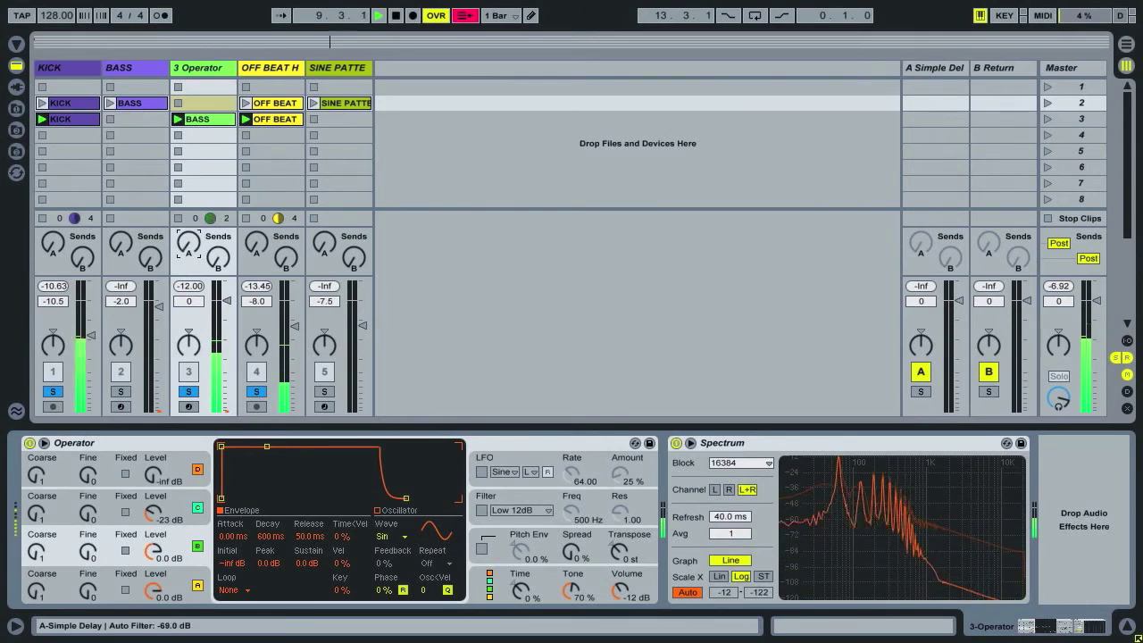
left_click_drag(188, 242, 188, 215)
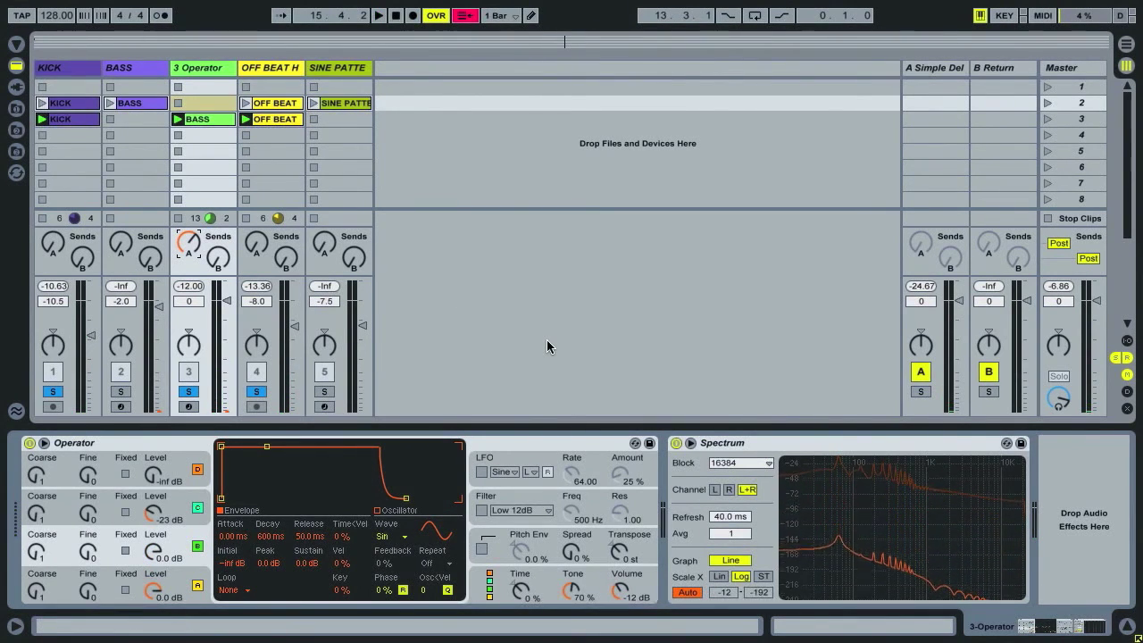
- Open the 3 Operator track's BASS clip on its send A envelope
left_click(211, 123)
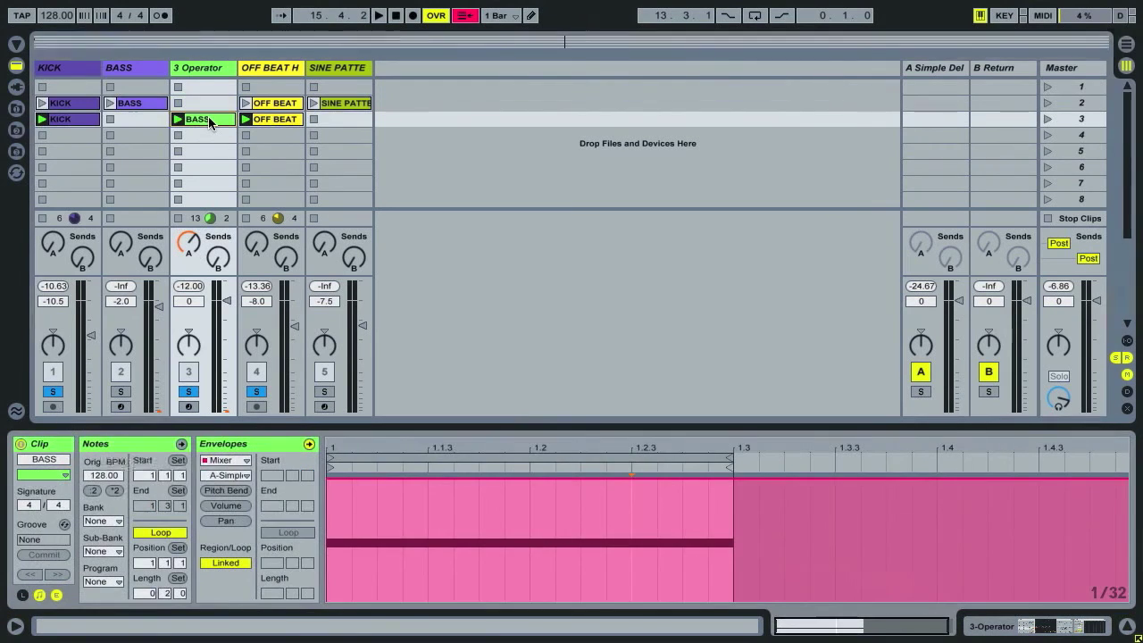